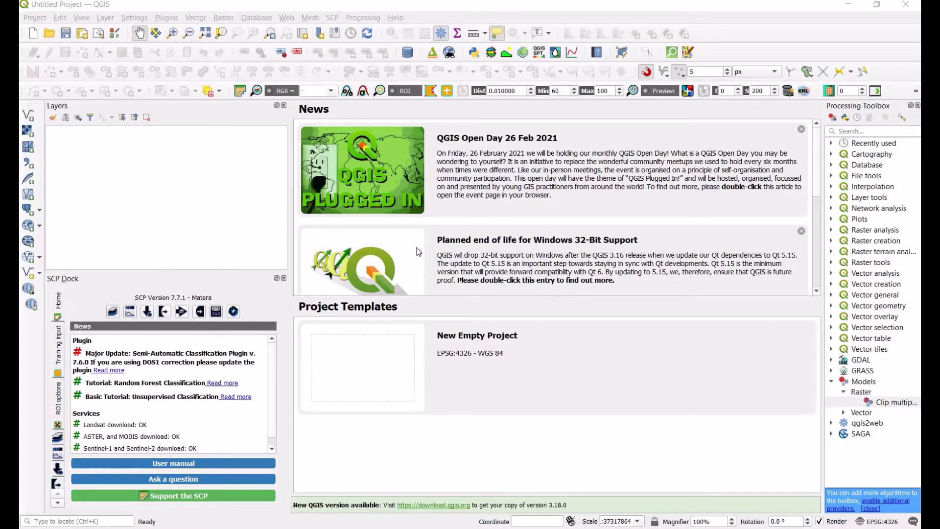
Open the Graphical Modeler to view its empty model window.
{"action": "left_click", "coordinate": [369, 21]}
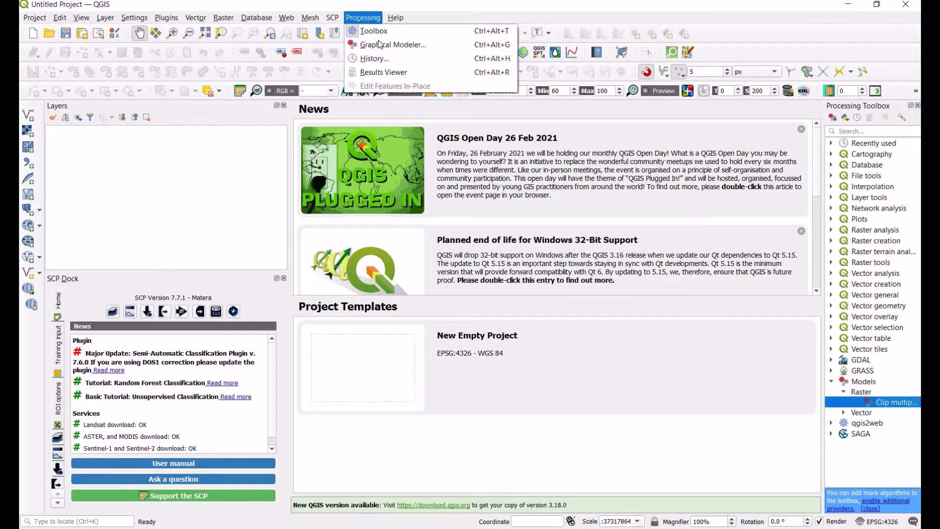
{"action": "left_click", "coordinate": [381, 44]}
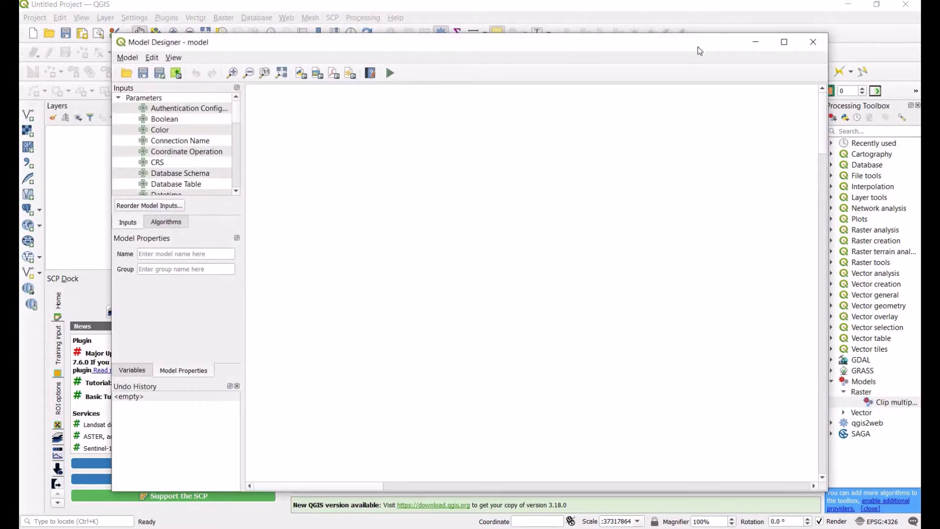
{"action": "left_click_drag", "start_coordinate": [677, 47], "coordinate": [661, 42]}
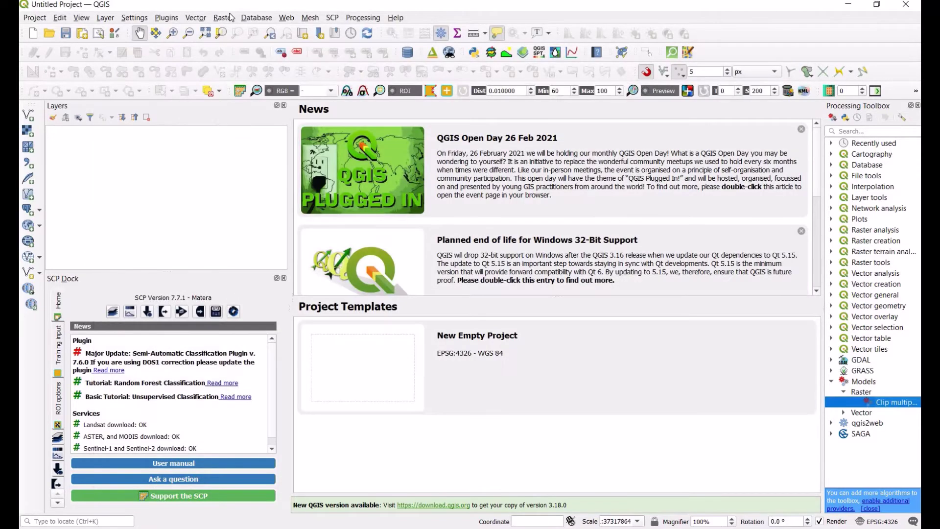
Examine the parameters of the Clip Raster by Mask Layer tool, then close it without running.
{"action": "left_click", "coordinate": [223, 18]}
{"action": "mouse_move", "coordinate": [293, 113]}
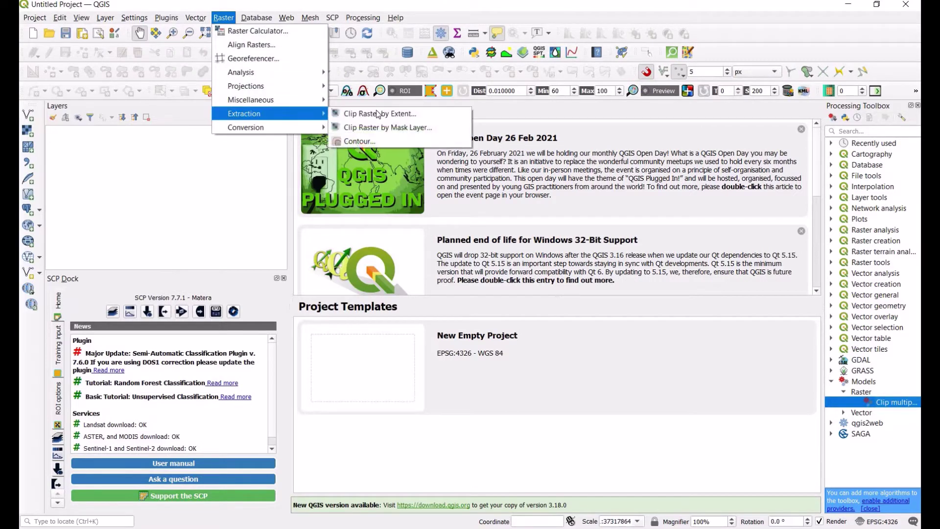
{"action": "left_click", "coordinate": [385, 128]}
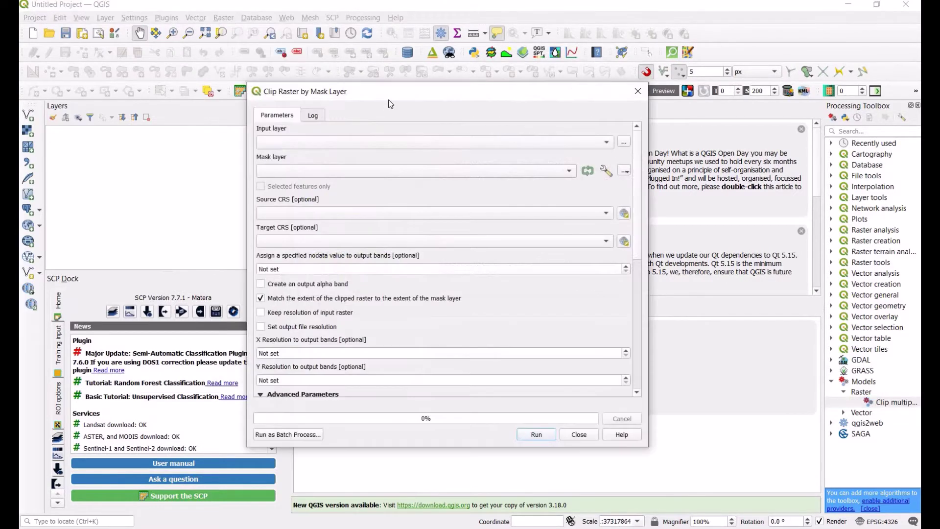
{"action": "scroll", "coordinate": [641, 272], "scroll_direction": "down", "scroll_amount": 5}
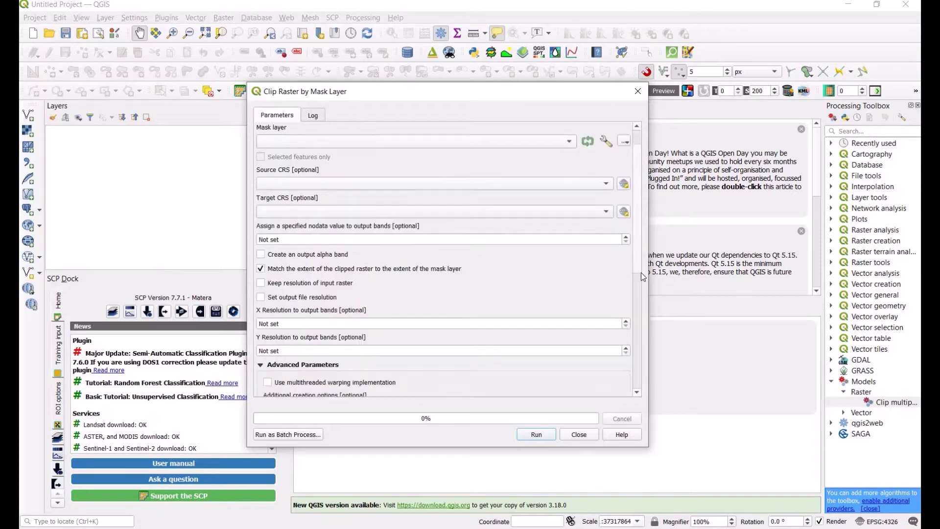
{"action": "scroll", "coordinate": [641, 166], "scroll_direction": "up", "scroll_amount": 4}
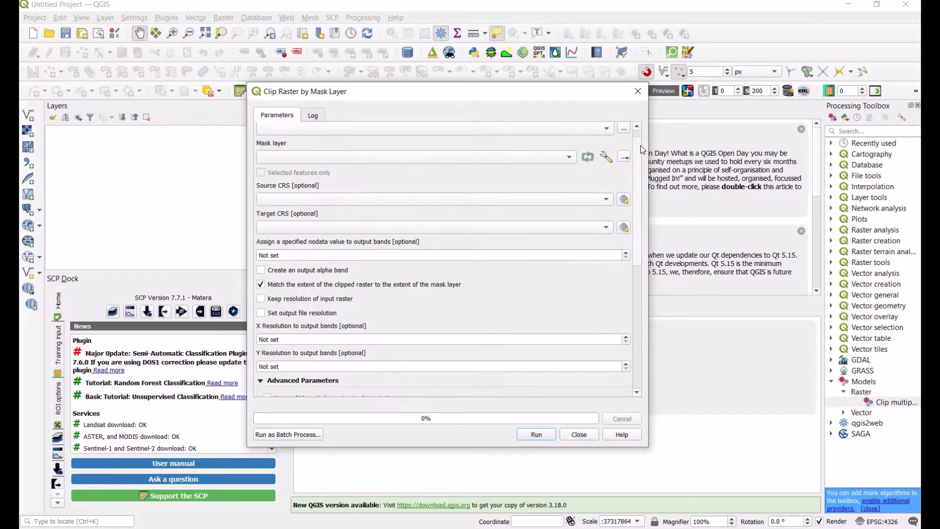
{"action": "scroll", "coordinate": [641, 148], "scroll_direction": "up", "scroll_amount": 1}
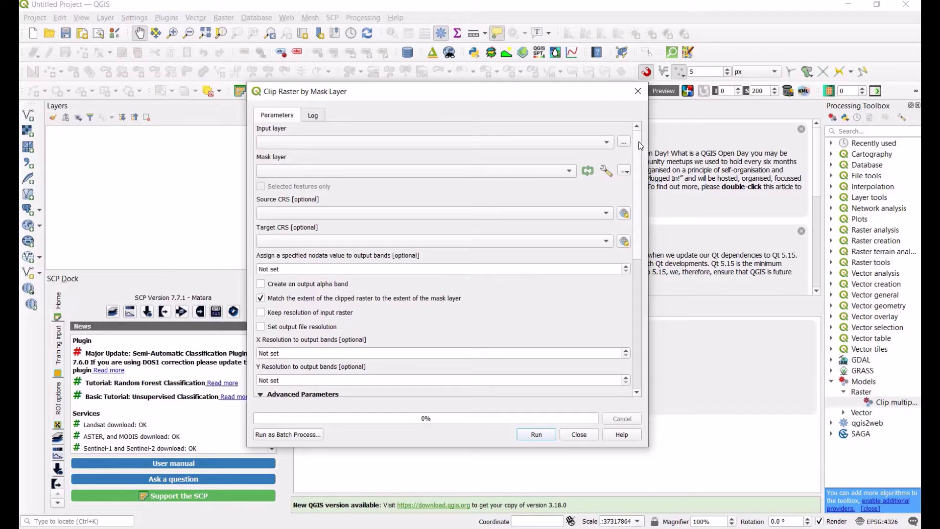
{"action": "scroll", "coordinate": [639, 143], "scroll_direction": "down", "scroll_amount": 8}
{"action": "scroll", "coordinate": [640, 137], "scroll_direction": "up", "scroll_amount": 10}
{"action": "scroll", "coordinate": [638, 212], "scroll_direction": "down", "scroll_amount": 8}
{"action": "scroll", "coordinate": [633, 155], "scroll_direction": "up", "scroll_amount": 4}
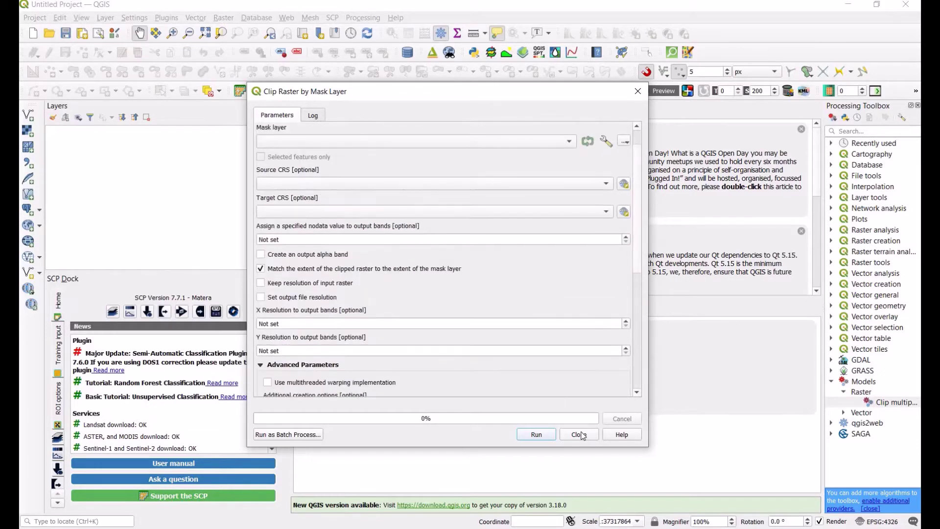
{"action": "left_click", "coordinate": [579, 434]}
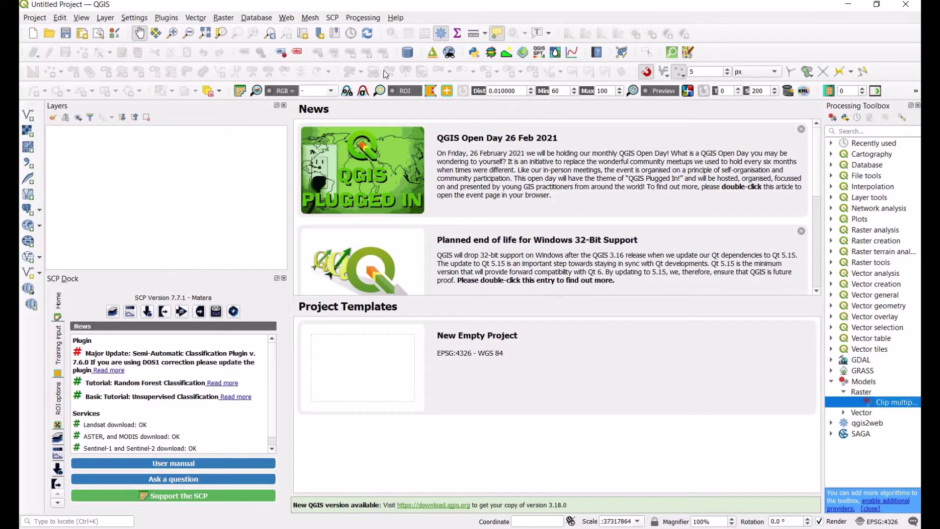
Start a new graphical model named Clip_landsat in the group Raster.
{"action": "left_click", "coordinate": [360, 20]}
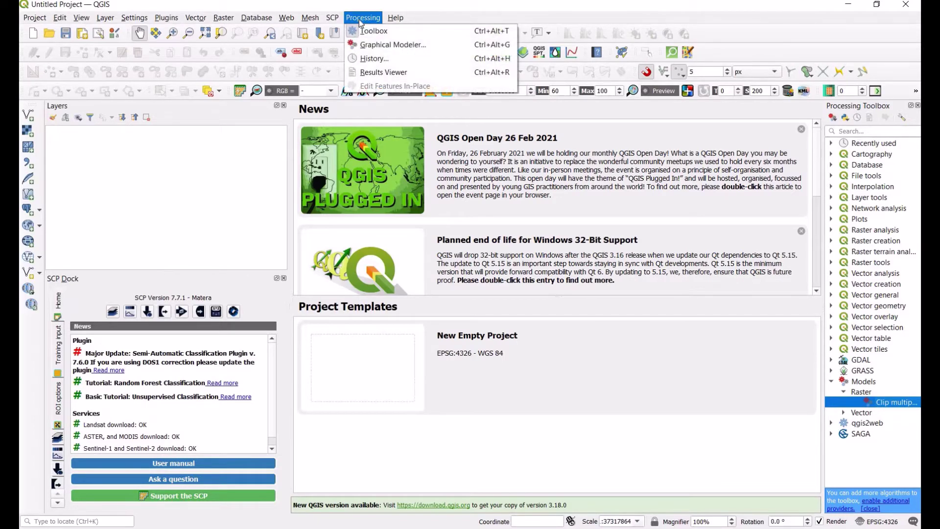
{"action": "left_click", "coordinate": [377, 46]}
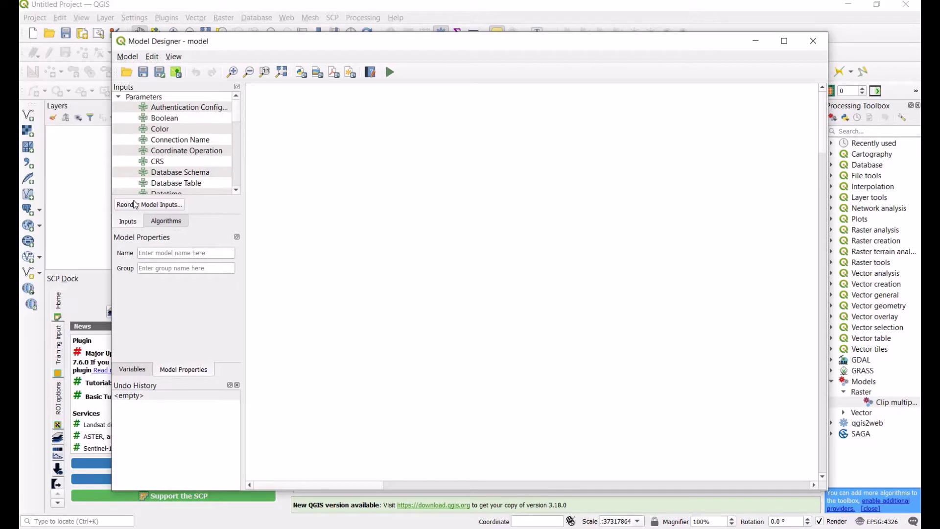
{"action": "mouse_move", "coordinate": [234, 109]}
{"action": "left_mouse_down"}
{"action": "mouse_move", "coordinate": [233, 180]}
{"action": "mouse_move", "coordinate": [237, 94]}
{"action": "left_mouse_up"}
{"action": "left_click", "coordinate": [172, 225]}
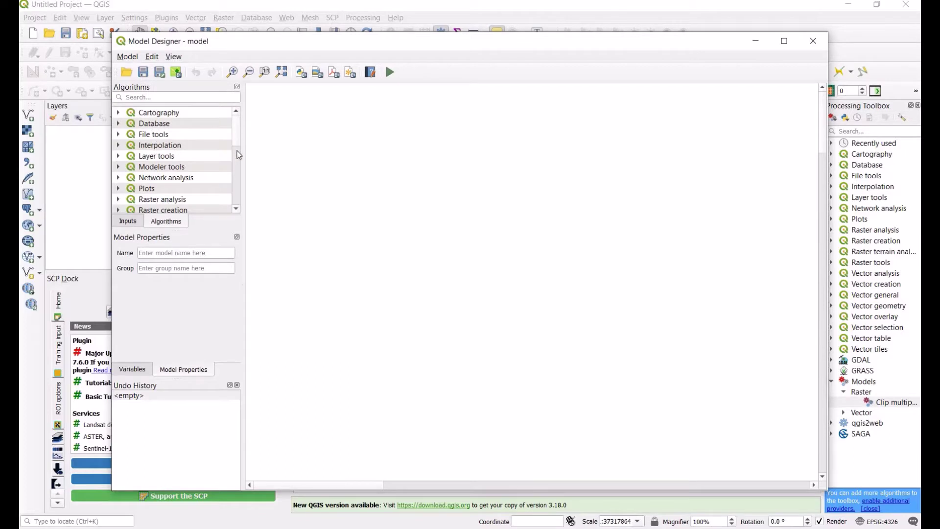
{"action": "left_click", "coordinate": [173, 252]}
{"action": "type", "text": "Clip"}
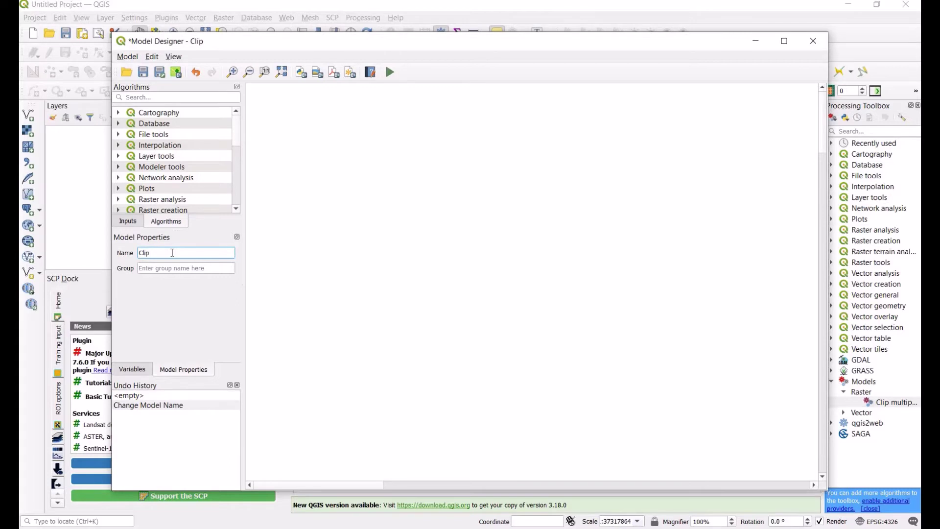
{"action": "type", "text": "_landsat"}
{"action": "left_click", "coordinate": [171, 268]}
{"action": "type", "text": "Raster"}
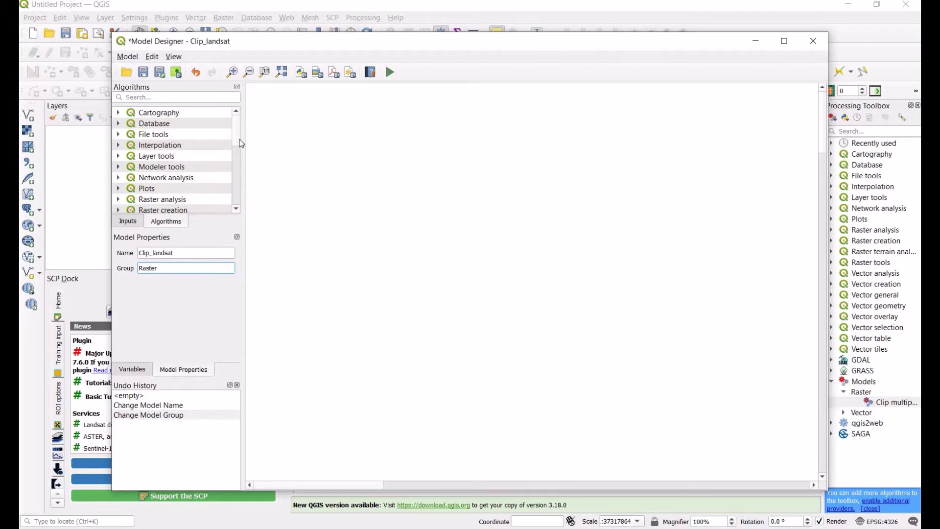
Add a mandatory Vector Layer input described as "Vector mask" with Polygon geometry and place it near the canvas's upper-left corner.
{"action": "scroll", "coordinate": [237, 184], "scroll_direction": "down", "scroll_amount": 5}
{"action": "left_click", "coordinate": [127, 222]}
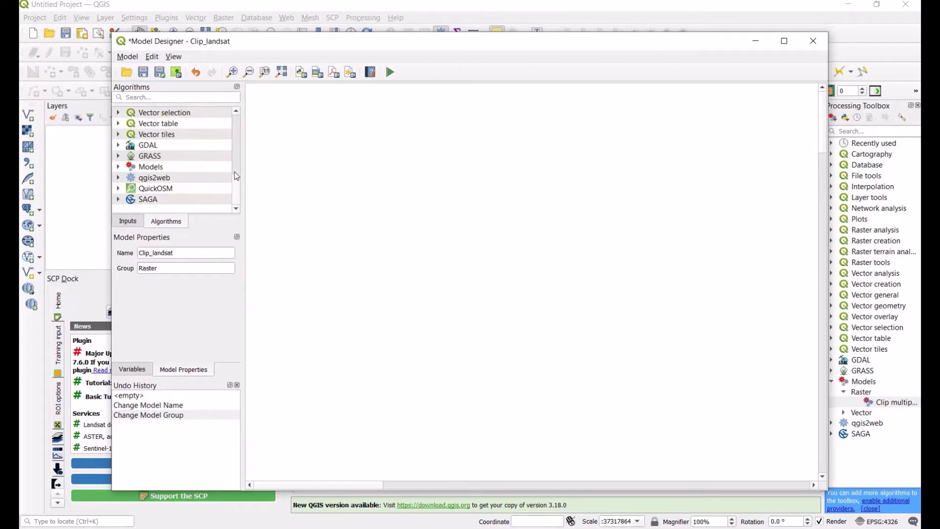
{"action": "scroll", "coordinate": [241, 171], "scroll_direction": "down", "scroll_amount": 9}
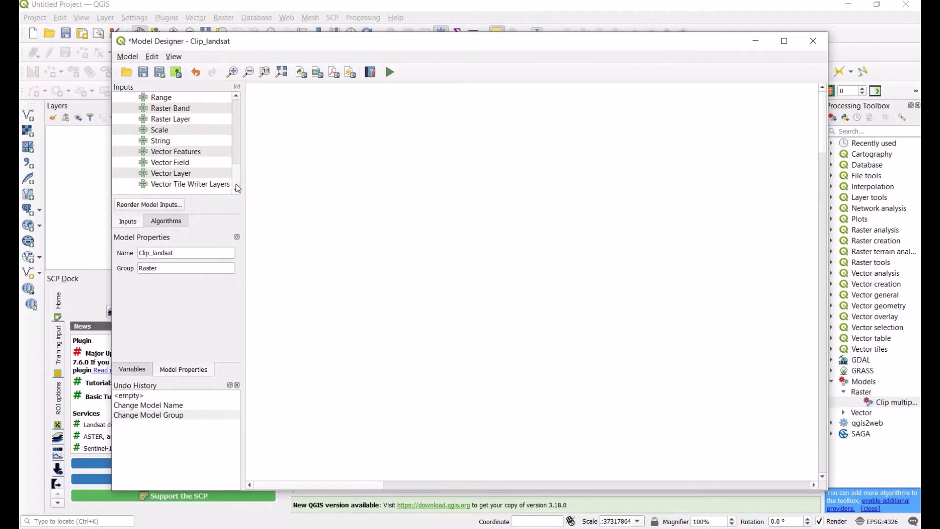
{"action": "left_click", "coordinate": [175, 175]}
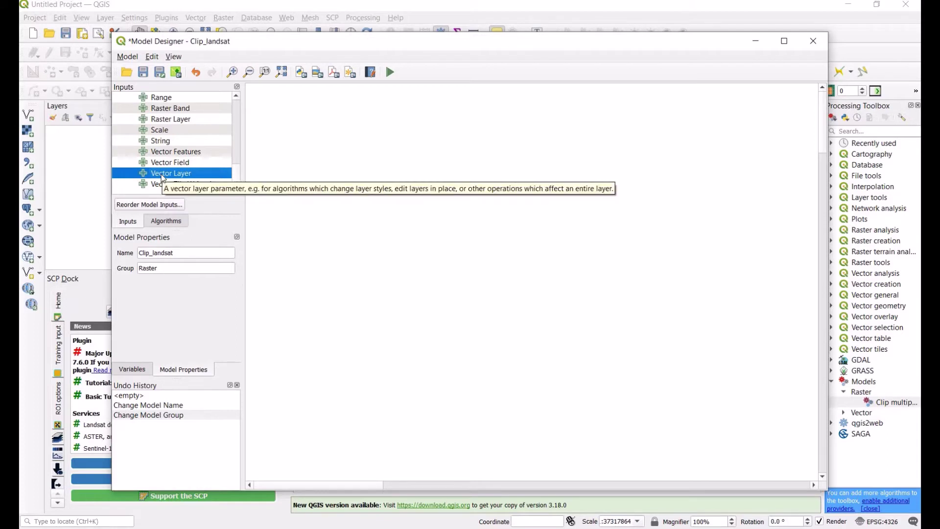
{"action": "left_click_drag", "start_coordinate": [163, 178], "coordinate": [295, 117]}
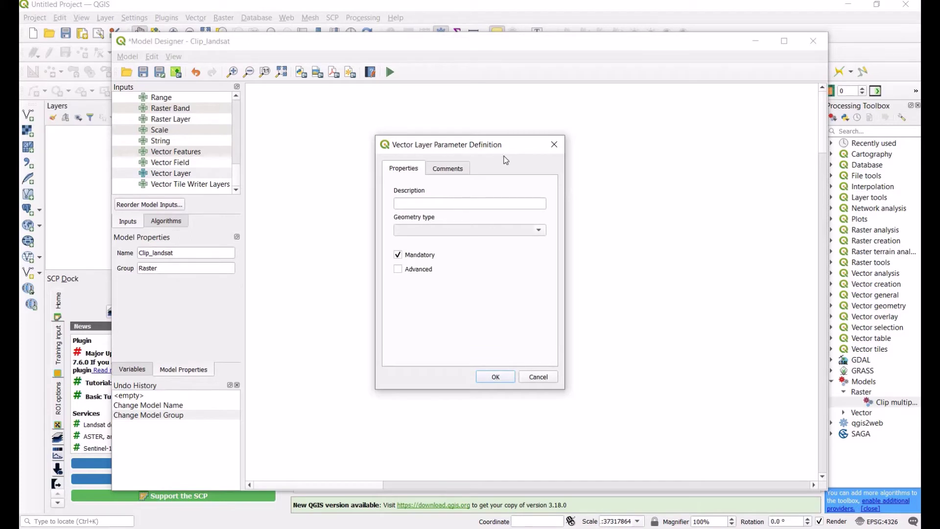
{"action": "left_click", "coordinate": [432, 204]}
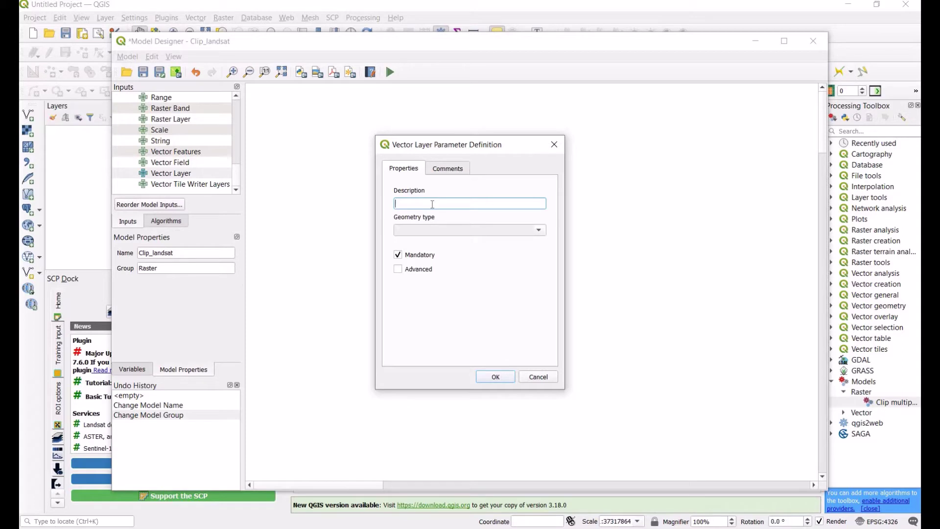
{"action": "type", "text": "Vector mask"}
{"action": "left_click", "coordinate": [461, 229]}
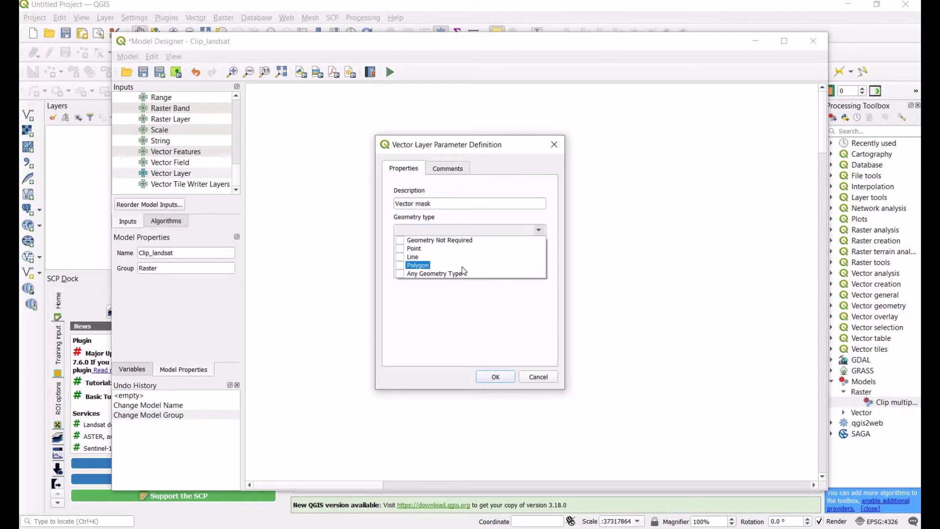
{"action": "left_click", "coordinate": [487, 268]}
{"action": "left_click", "coordinate": [481, 315]}
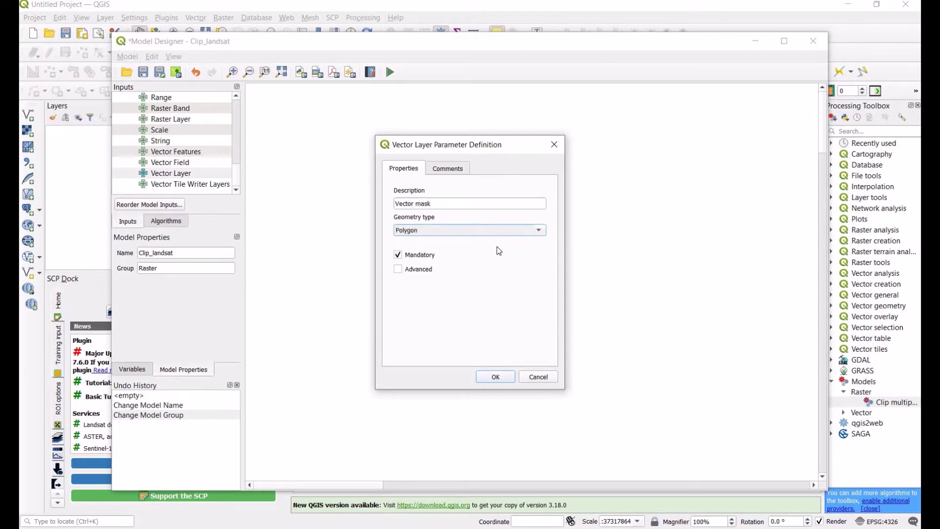
{"action": "left_click", "coordinate": [496, 376]}
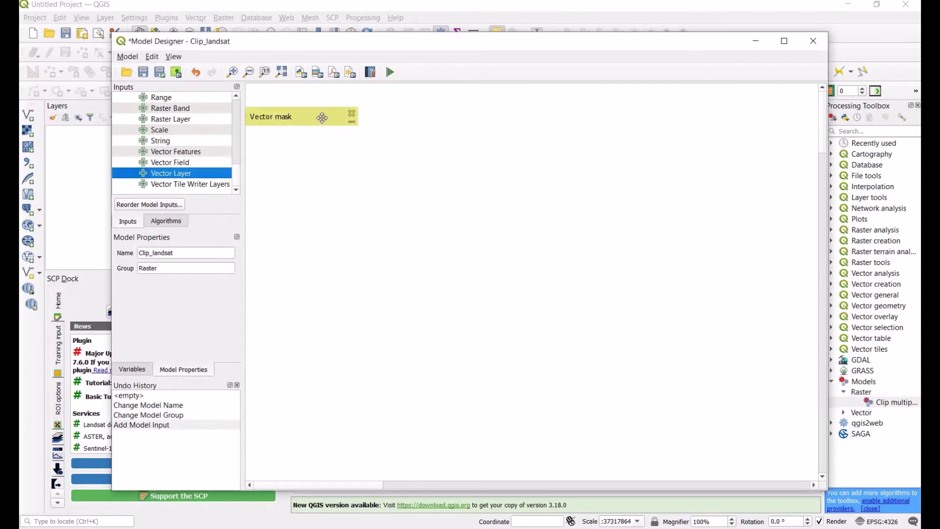
{"action": "mouse_move", "coordinate": [296, 116]}
{"action": "left_mouse_down"}
{"action": "mouse_move", "coordinate": [314, 114]}
{"action": "mouse_move", "coordinate": [305, 106]}
{"action": "left_mouse_up"}
{"action": "left_click", "coordinate": [319, 152]}
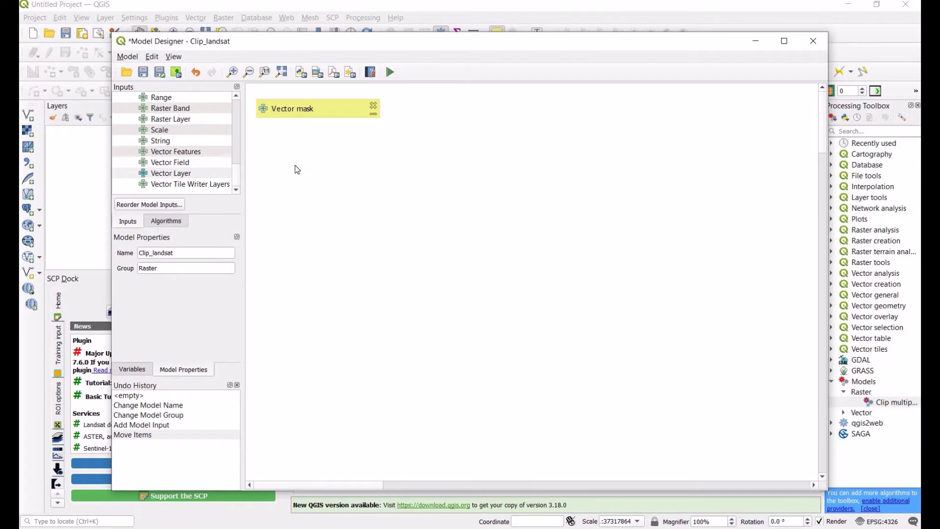
Add a mandatory Raster Layer input described as "Band2" and align it below the Vector mask input.
{"action": "scroll", "coordinate": [238, 169], "scroll_direction": "up", "scroll_amount": 2}
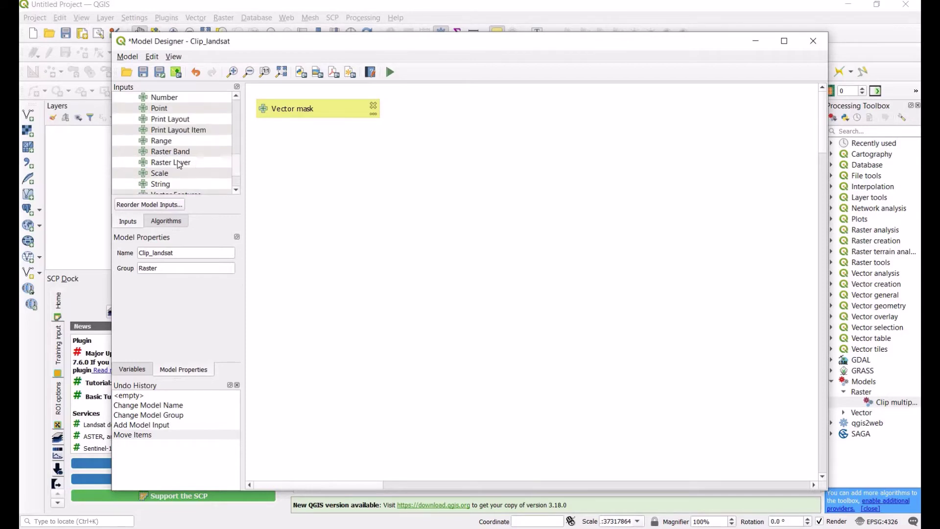
{"action": "left_click", "coordinate": [179, 165]}
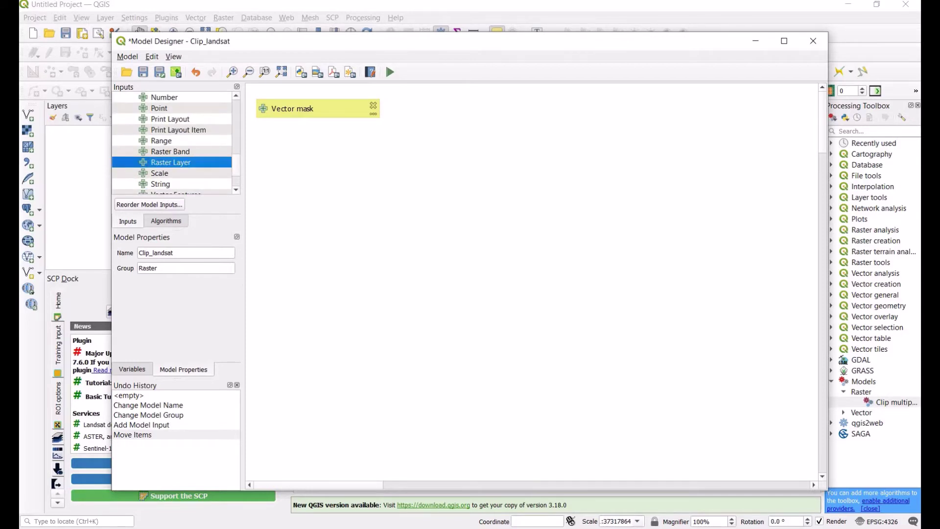
{"action": "left_click_drag", "start_coordinate": [180, 163], "coordinate": [329, 237]}
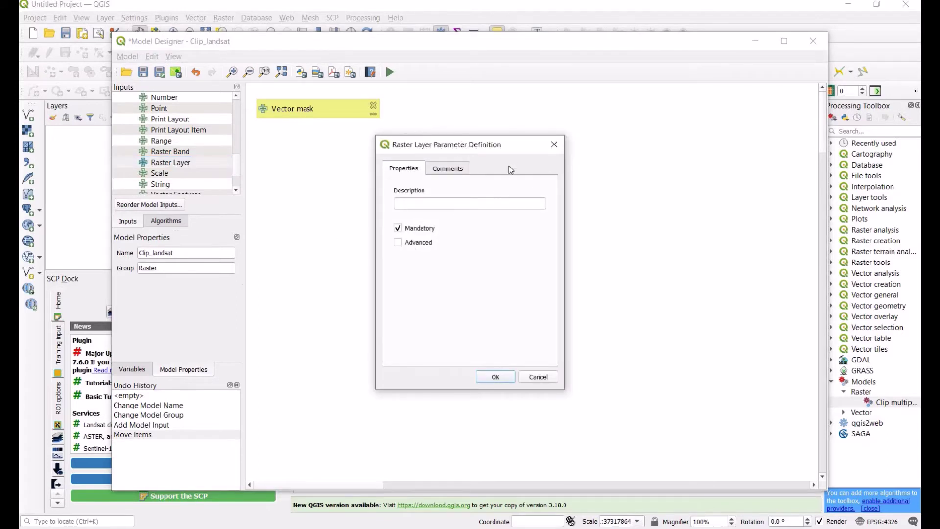
{"action": "left_click", "coordinate": [424, 205]}
{"action": "type", "text": "Band2"}
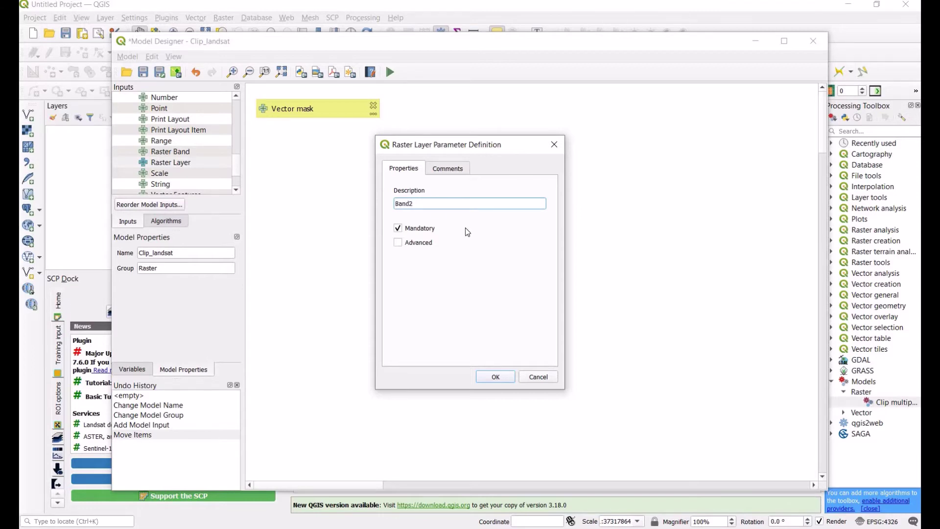
{"action": "left_click", "coordinate": [496, 377]}
{"action": "left_click", "coordinate": [322, 151]}
{"action": "left_click_drag", "start_coordinate": [322, 152], "coordinate": [337, 152]}
Search the algorithms for "clip" and add Clip raster by mask layer to the model canvas.
{"action": "left_click", "coordinate": [165, 220]}
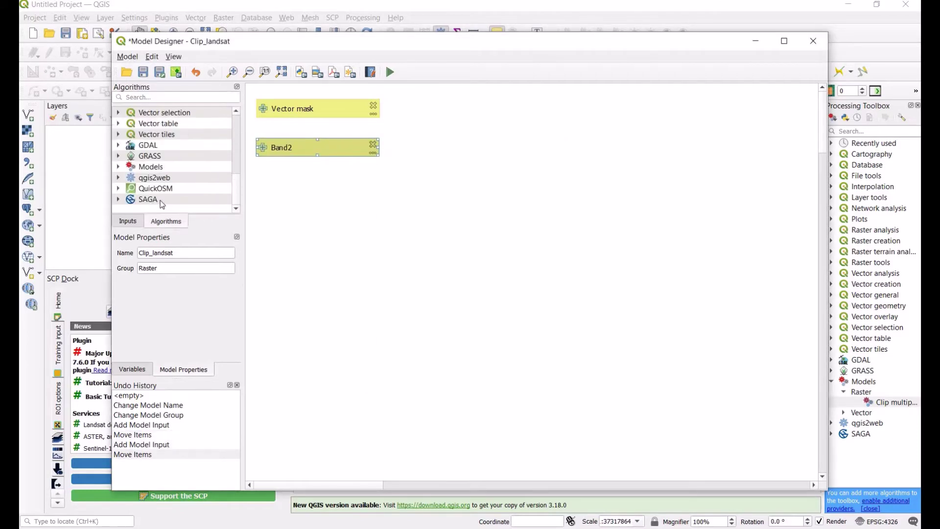
{"action": "left_click", "coordinate": [154, 97]}
{"action": "type", "text": "clip"}
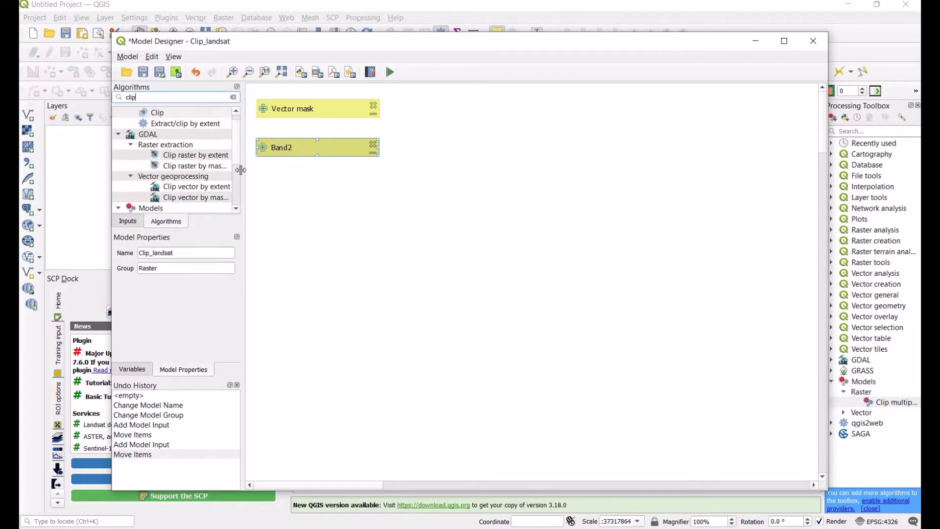
{"action": "left_click_drag", "start_coordinate": [240, 170], "coordinate": [307, 175]}
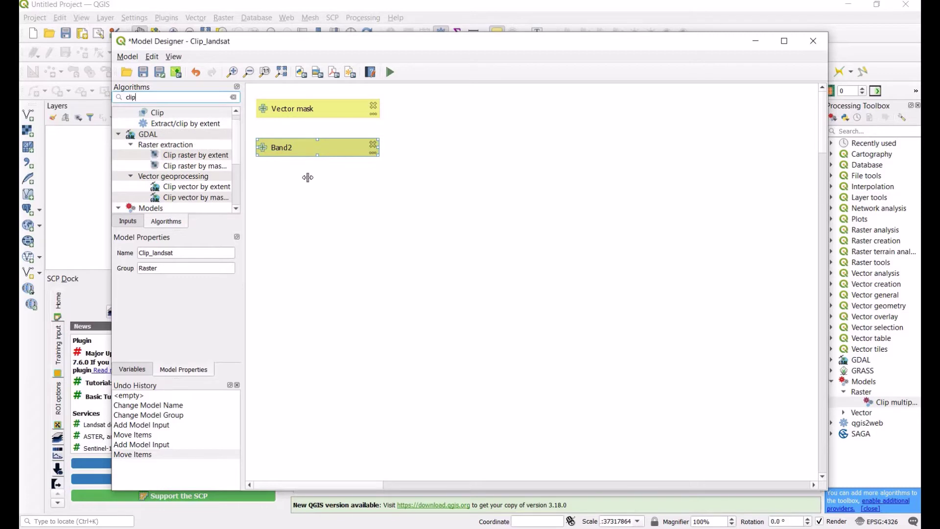
{"action": "left_click", "coordinate": [205, 168]}
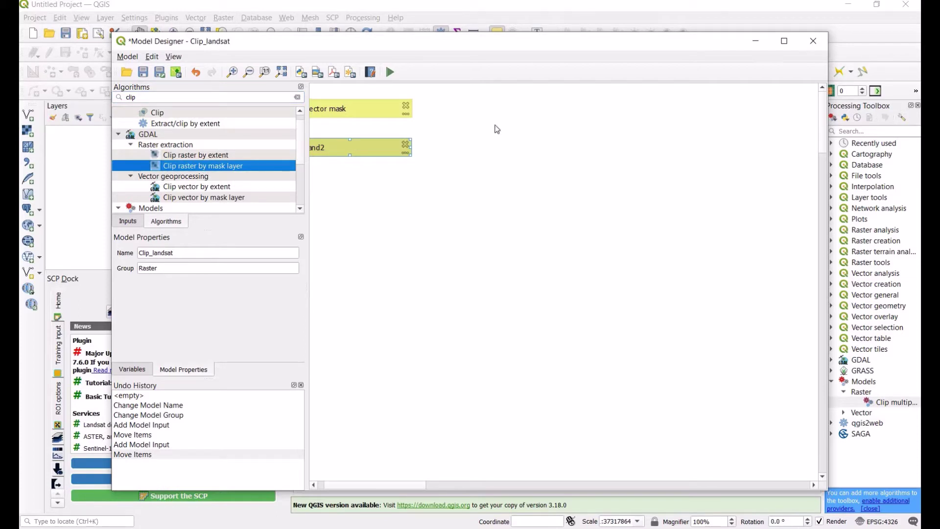
{"action": "left_click_drag", "start_coordinate": [495, 126], "coordinate": [398, 204]}
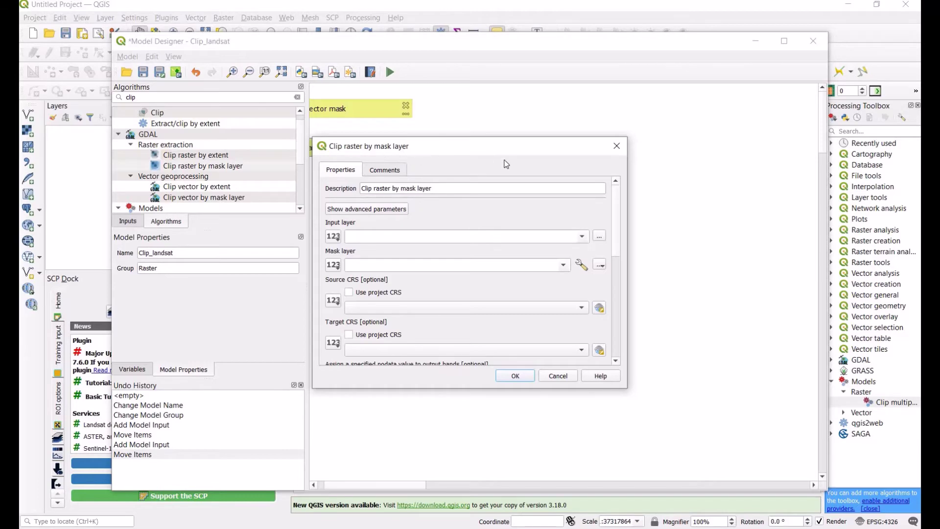
Set the clip algorithm's input layer to the model input Band2 and its mask layer to the model input Vector mask.
{"action": "left_click", "coordinate": [336, 237]}
{"action": "left_click", "coordinate": [352, 278]}
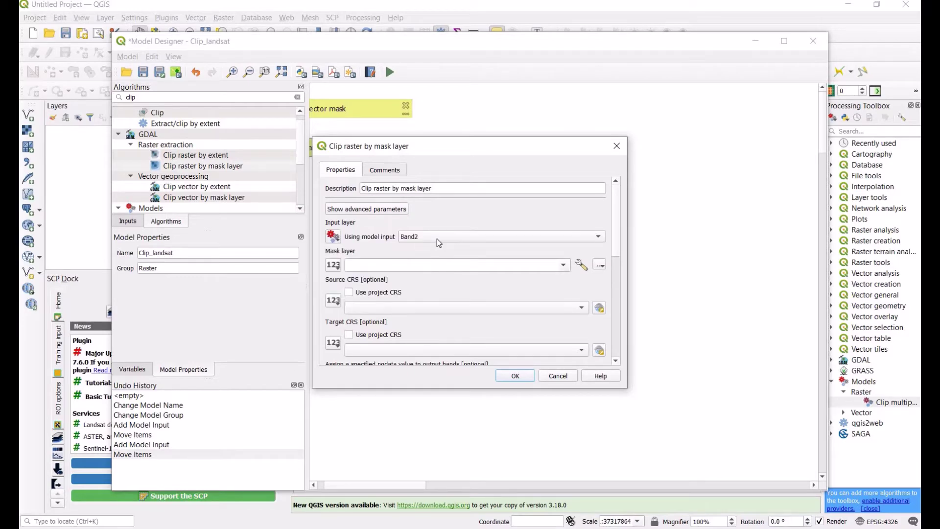
{"action": "left_click", "coordinate": [333, 267]}
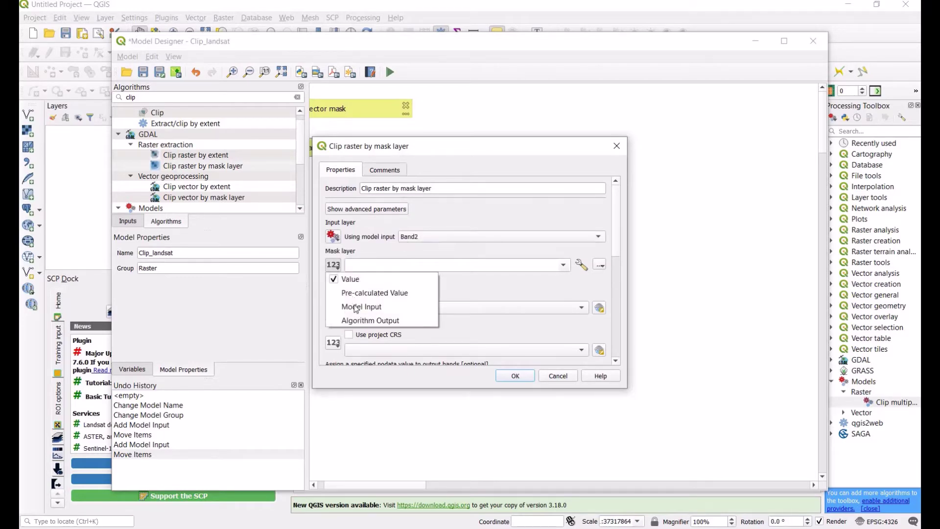
{"action": "left_click", "coordinate": [354, 307]}
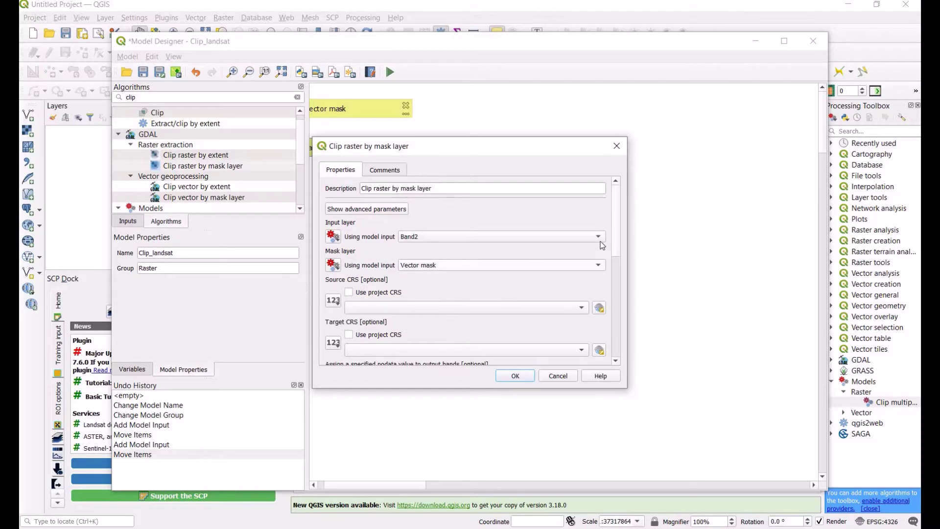
Name the clipped output result_clip_band1 and arrange the clip algorithm and its output beside the inputs.
{"action": "scroll", "coordinate": [617, 334], "scroll_direction": "down", "scroll_amount": 5}
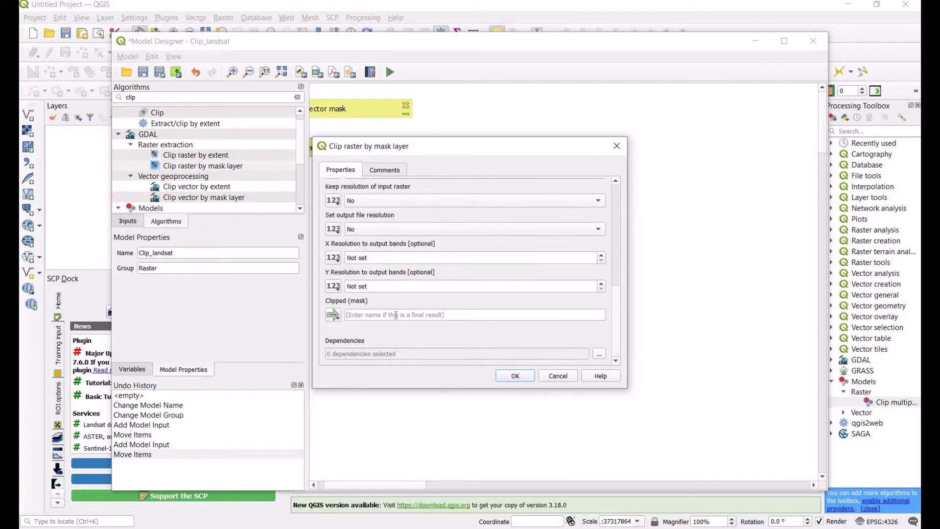
{"action": "left_click", "coordinate": [396, 315]}
{"action": "type", "text": "result_"}
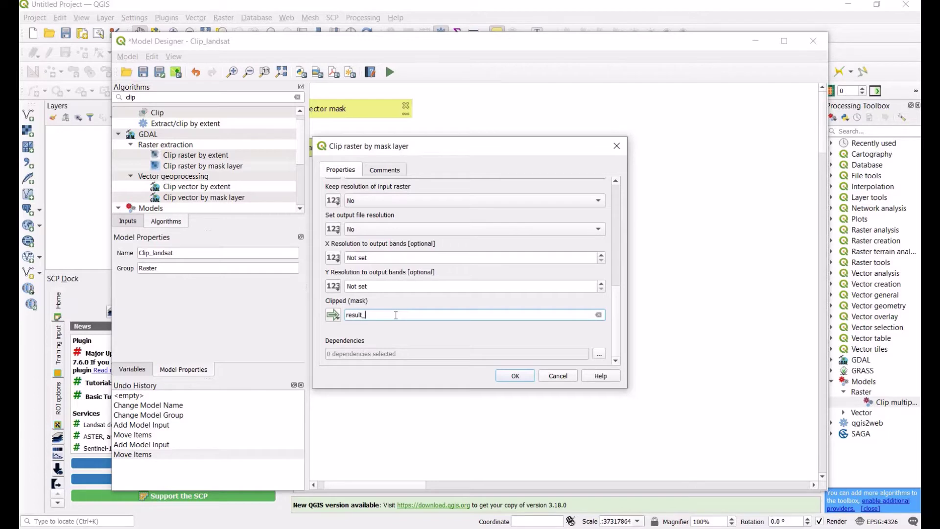
{"action": "type", "text": "clip_band1"}
{"action": "left_click", "coordinate": [506, 376]}
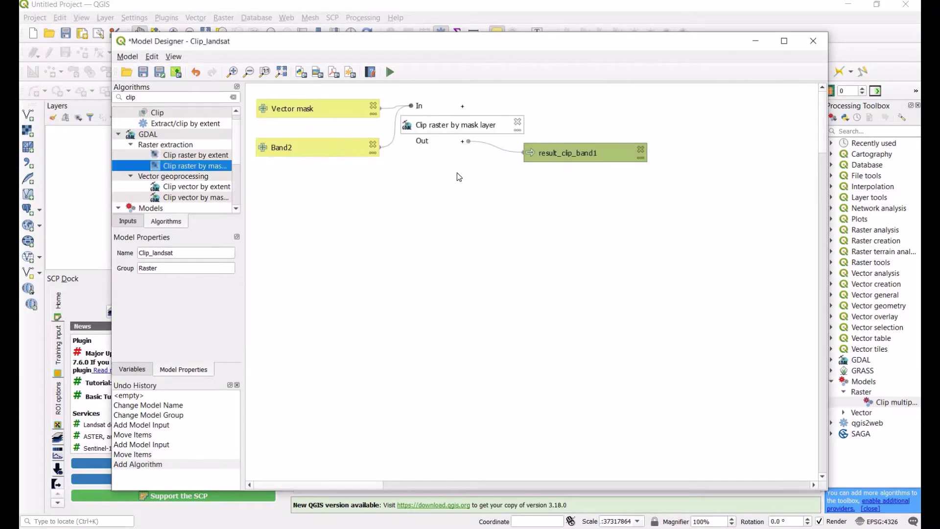
{"action": "left_click_drag", "start_coordinate": [455, 131], "coordinate": [475, 131]}
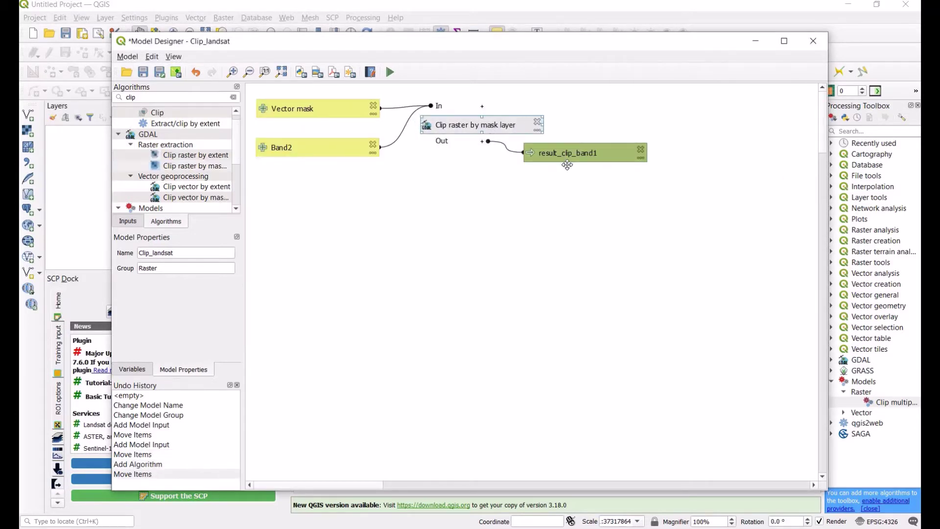
{"action": "left_click_drag", "start_coordinate": [559, 152], "coordinate": [529, 180]}
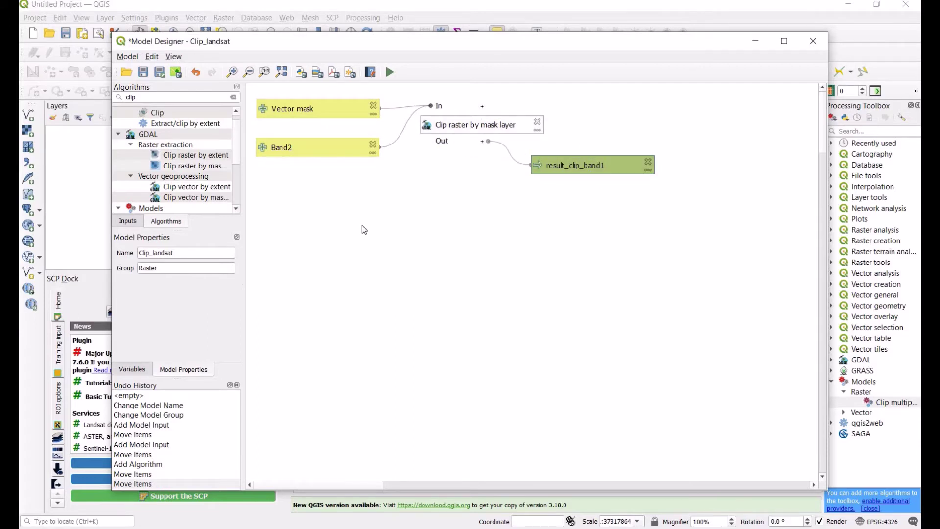
Duplicate the Band2 input twice and stack the two copies below it on the canvas.
{"action": "left_click", "coordinate": [309, 150]}
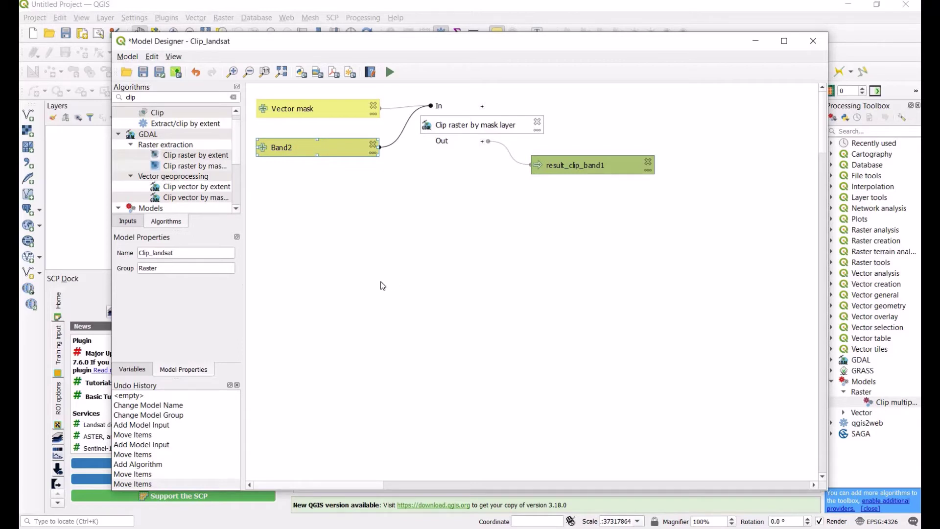
{"action": "left_click", "coordinate": [367, 265]}
{"action": "key", "text": "ctrl+v"}
{"action": "left_click_drag", "start_coordinate": [426, 295], "coordinate": [302, 199]}
{"action": "left_click", "coordinate": [326, 260]}
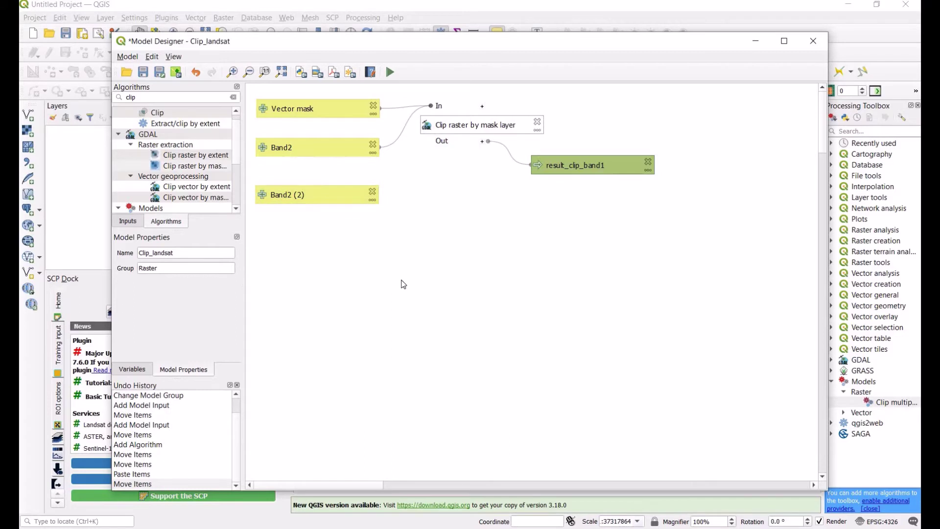
{"action": "key", "text": "ctrl+v"}
{"action": "left_click_drag", "start_coordinate": [392, 268], "coordinate": [327, 240]}
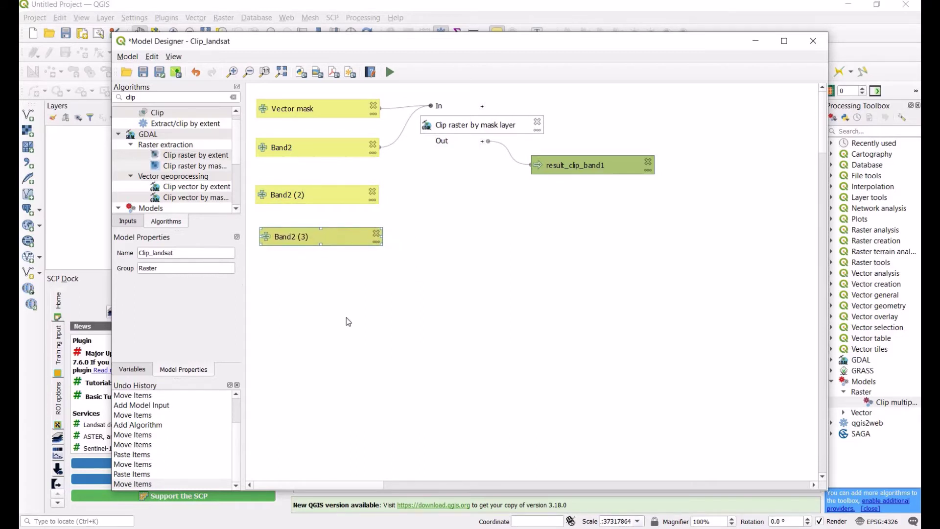
Add three more copies of the Band2 input and stack them below Band2 (3).
{"action": "left_click", "coordinate": [346, 321]}
{"action": "key", "text": "ctrl+v"}
{"action": "left_click_drag", "start_coordinate": [378, 328], "coordinate": [278, 282]}
{"action": "left_click", "coordinate": [316, 348]}
{"action": "key", "text": "ctrl+v"}
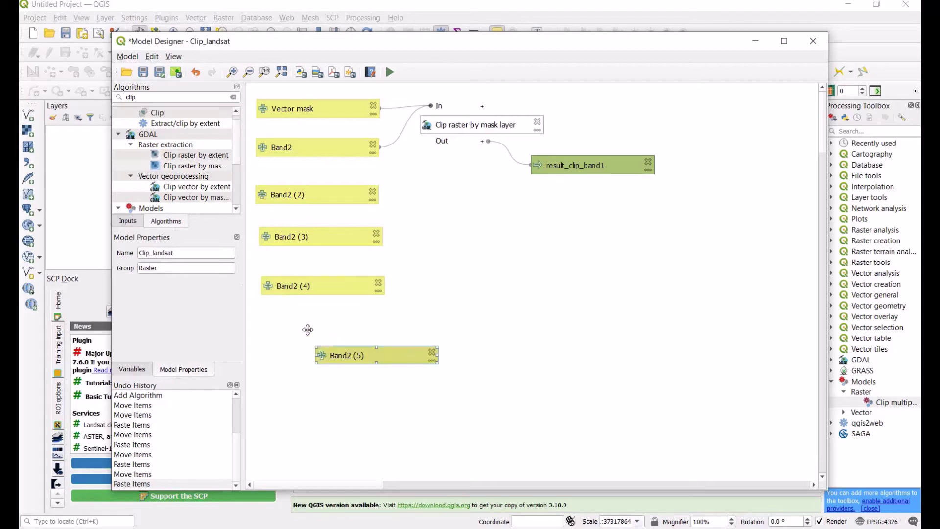
{"action": "left_click_drag", "start_coordinate": [308, 330], "coordinate": [260, 326]}
{"action": "left_click", "coordinate": [324, 386]}
{"action": "key", "text": "ctrl+v"}
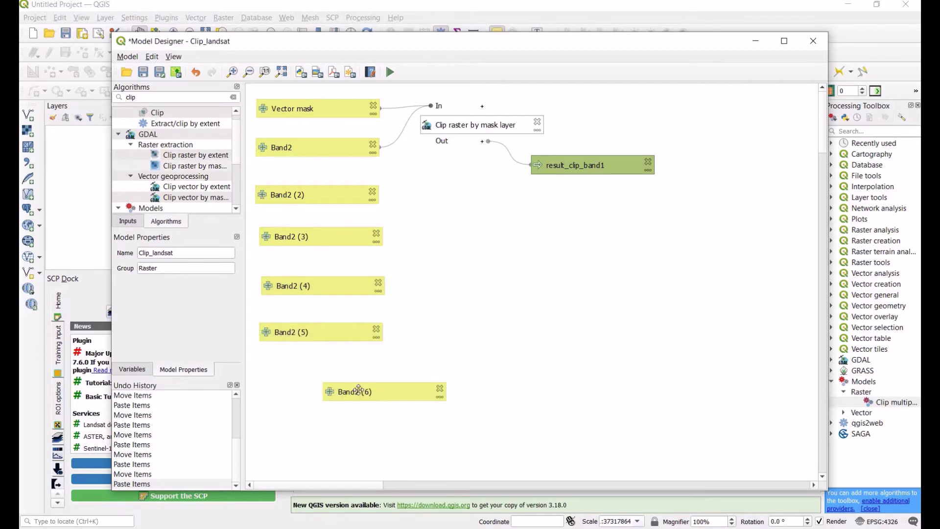
{"action": "left_click_drag", "start_coordinate": [358, 389], "coordinate": [299, 372]}
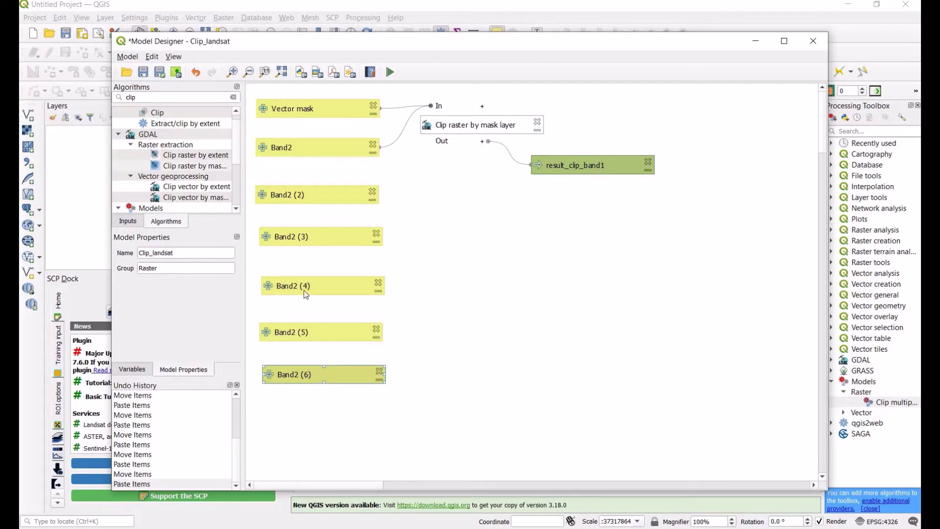
Change the descriptions of inputs Band2 (2) and Band2 (3) to Band3 and Band4.
{"action": "double_click", "coordinate": [319, 201]}
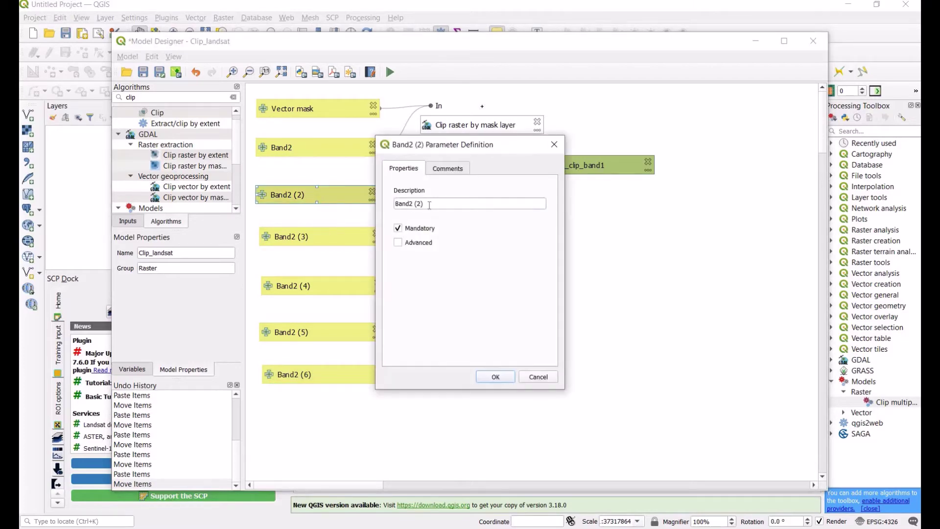
{"action": "left_click", "coordinate": [430, 204]}
{"action": "key", "text": "Return"}
{"action": "left_click", "coordinate": [312, 238]}
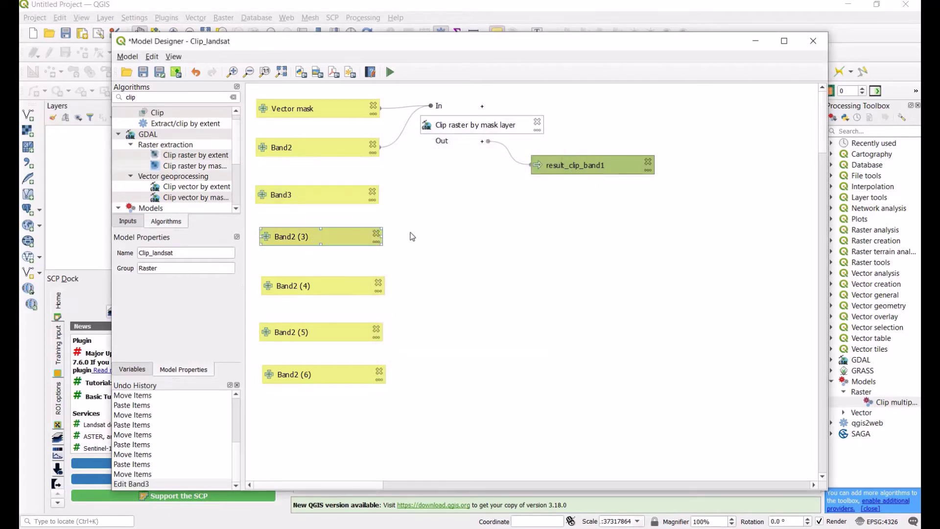
{"action": "left_click", "coordinate": [437, 206]}
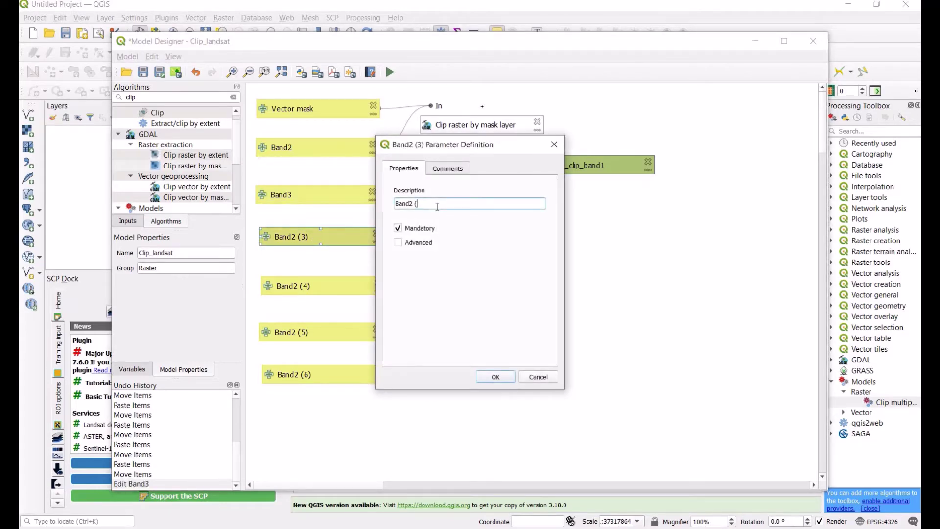
{"action": "type", "text": "4"}
{"action": "key", "text": "Return"}
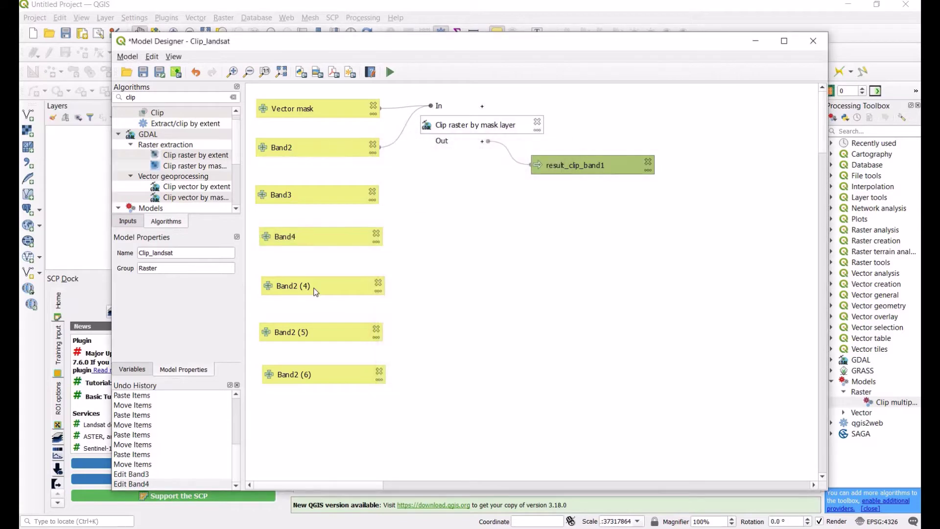
Change the description of input Band2 (4) to Band5.
{"action": "double_click", "coordinate": [314, 286]}
{"action": "left_click", "coordinate": [441, 202]}
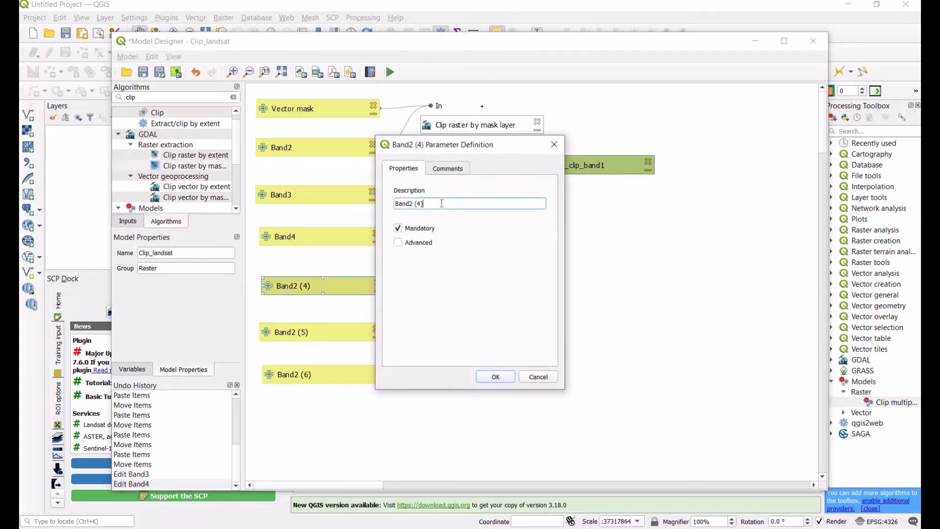
{"action": "key", "text": "BackSpace"}
{"action": "key", "text": "BackSpace"}
{"action": "type", "text": "5"}
{"action": "key", "text": "Return"}
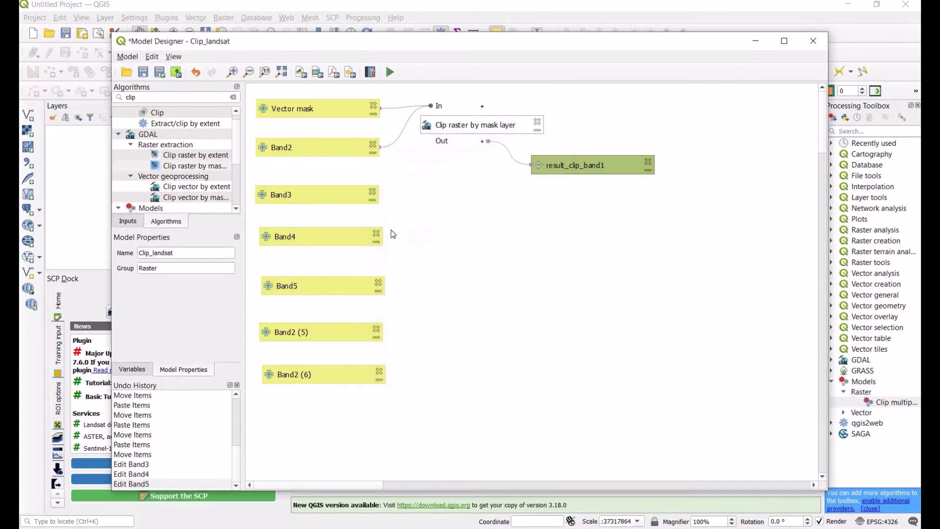
Change the descriptions of inputs Band2 (5) and Band2 (6) to Band6 and Band7.
{"action": "double_click", "coordinate": [351, 331]}
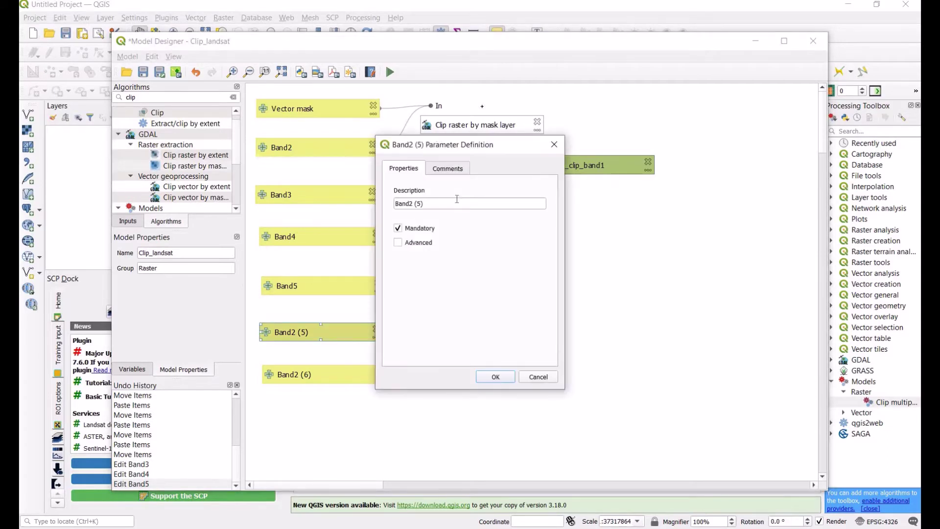
{"action": "left_click", "coordinate": [457, 199]}
{"action": "type", "text": "6"}
{"action": "key", "text": "Return"}
{"action": "double_click", "coordinate": [331, 377]}
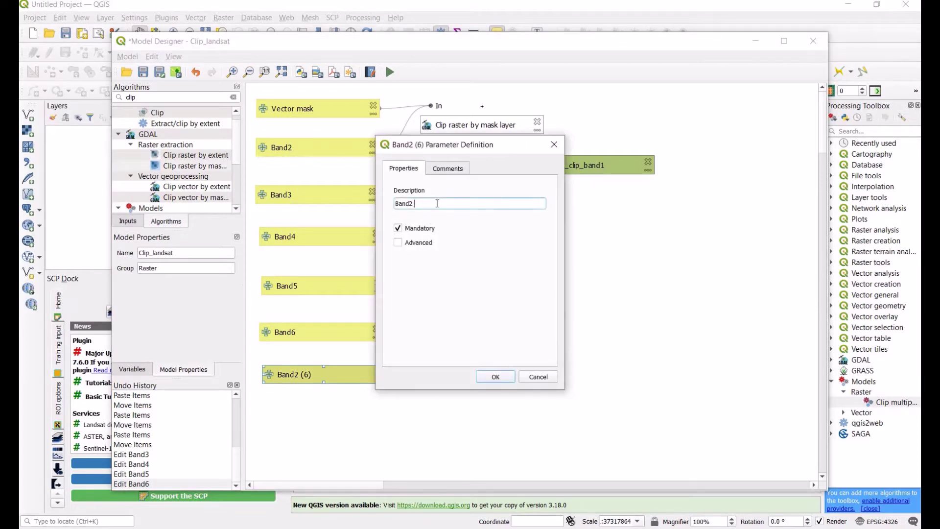
{"action": "type", "text": "7"}
{"action": "left_click", "coordinate": [494, 377]}
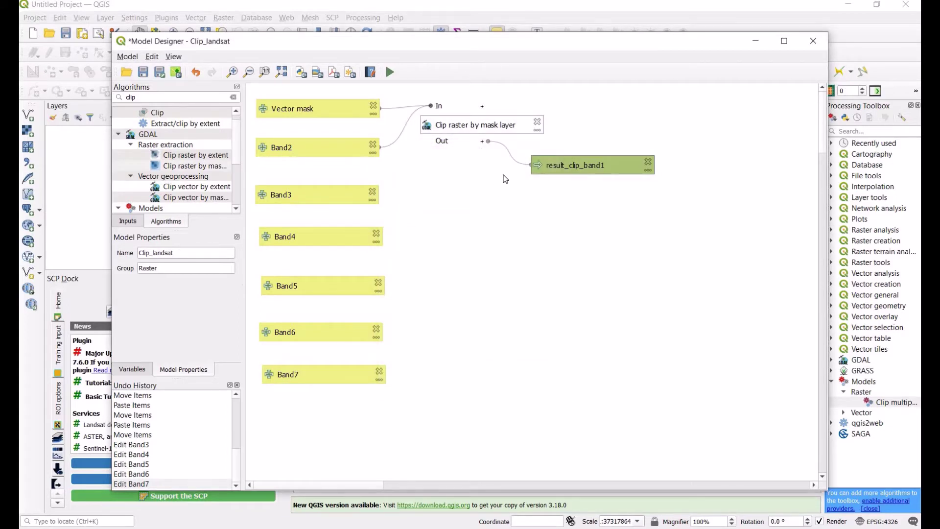
Paste a copy of the Clip raster by mask layer algorithm below the first and set its input layer to Band3.
{"action": "key", "text": "ctrl+v"}
{"action": "left_click_drag", "start_coordinate": [477, 169], "coordinate": [488, 211]}
{"action": "double_click", "coordinate": [488, 212]}
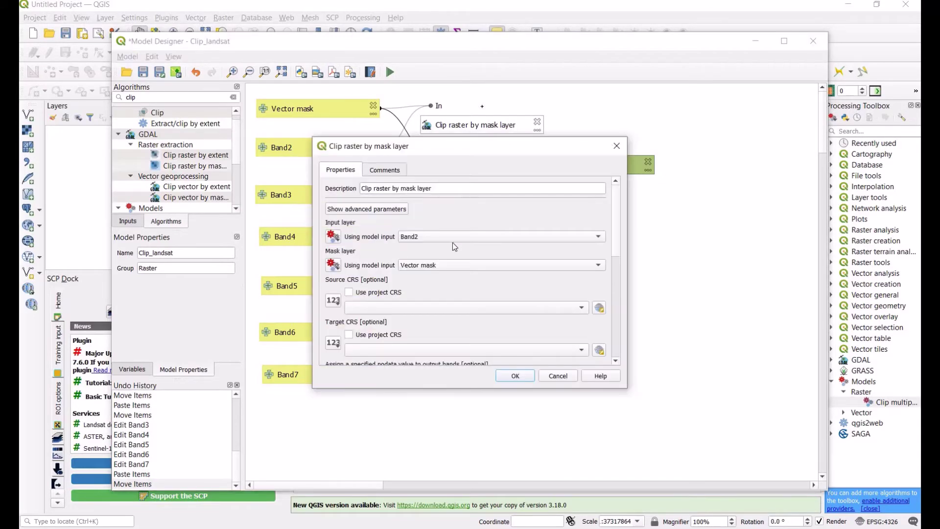
{"action": "left_click", "coordinate": [457, 239]}
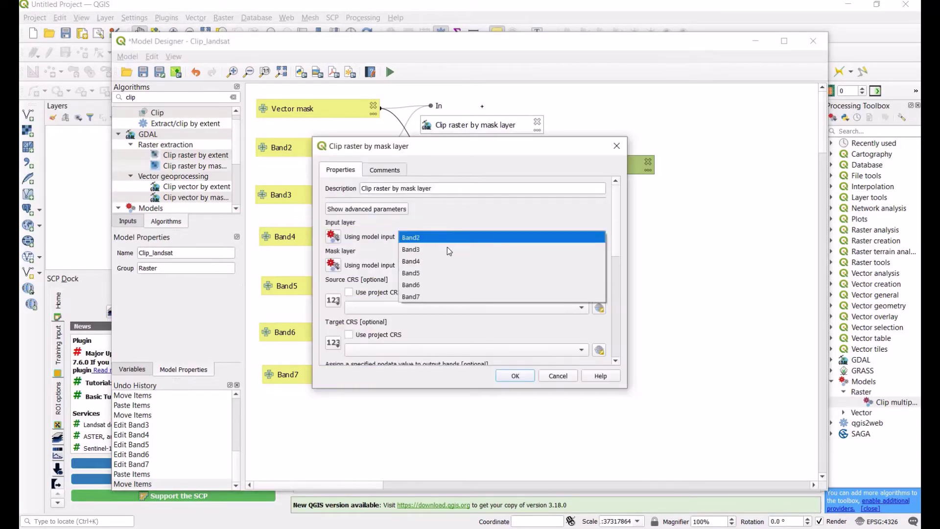
{"action": "left_click", "coordinate": [448, 250]}
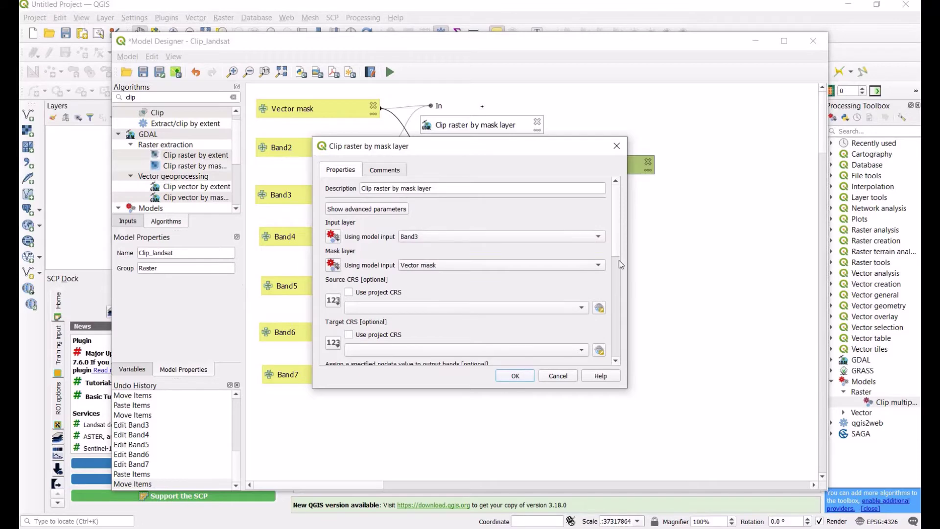
Name the second clip's output result_clip_band3 and align the algorithm and its output below the first pair.
{"action": "scroll", "coordinate": [616, 365], "scroll_direction": "down", "scroll_amount": 5}
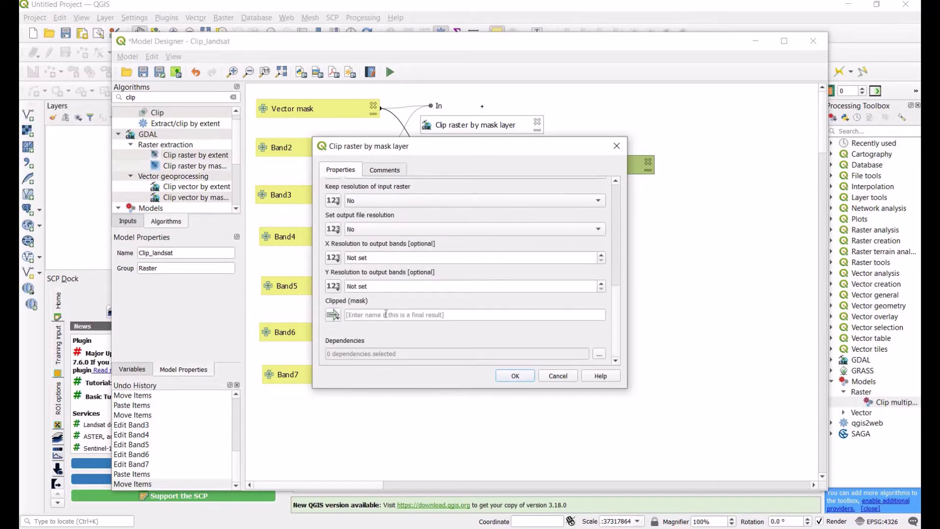
{"action": "left_click", "coordinate": [386, 314]}
{"action": "type", "text": "result_clip"}
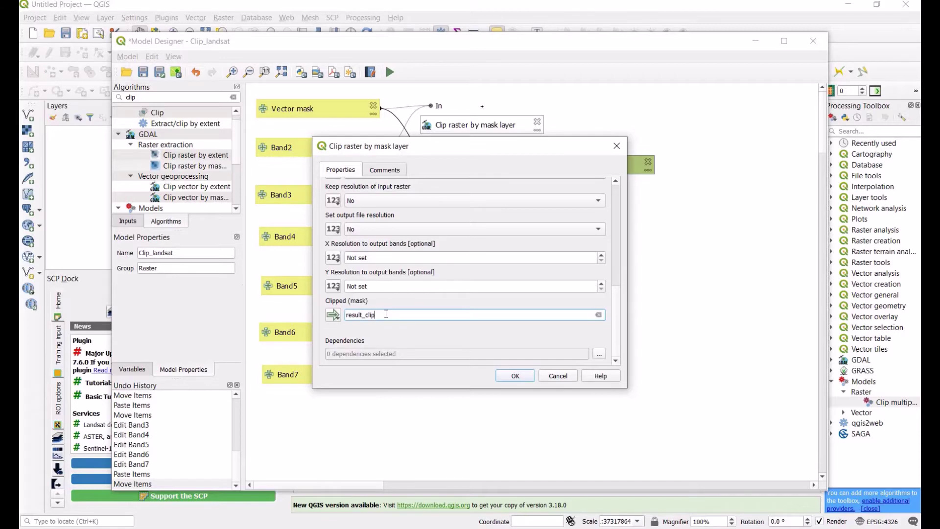
{"action": "type", "text": "_band3"}
{"action": "left_click", "coordinate": [515, 376]}
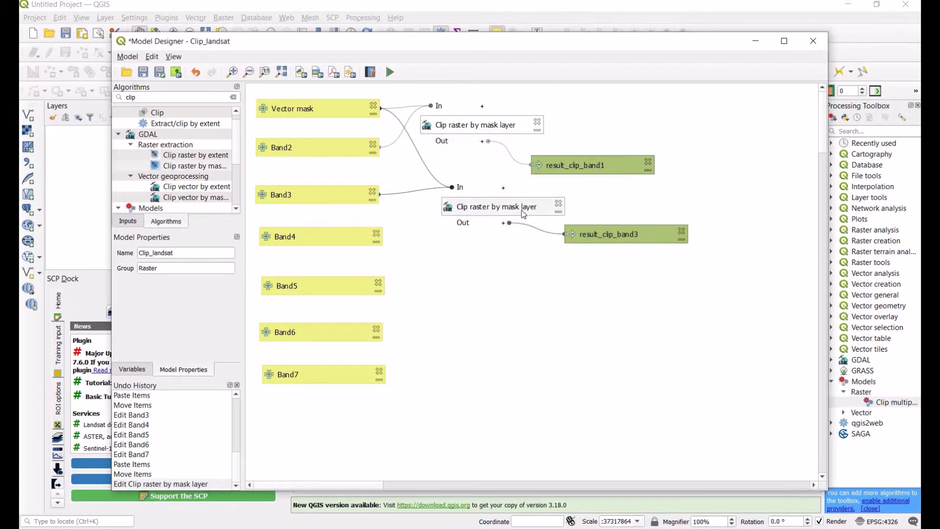
{"action": "left_click_drag", "start_coordinate": [499, 202], "coordinate": [486, 195]}
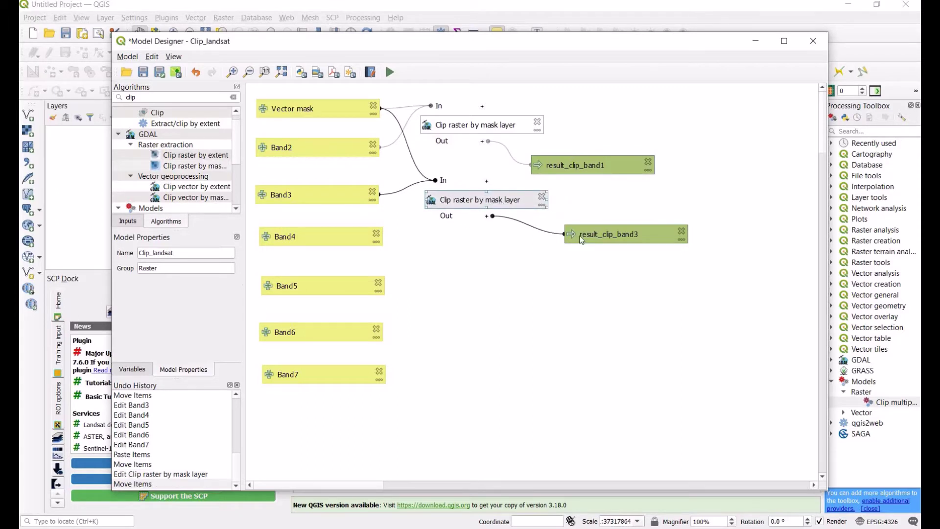
{"action": "left_click_drag", "start_coordinate": [575, 235], "coordinate": [552, 239]}
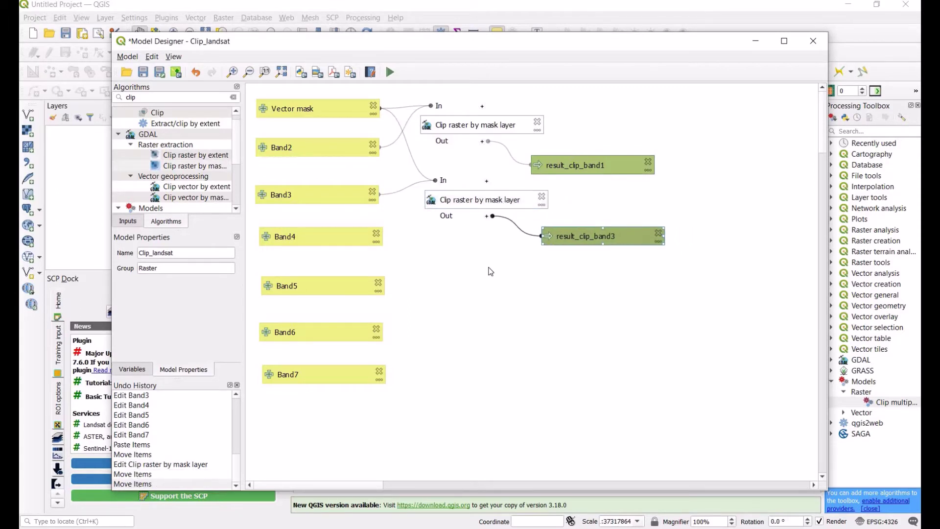
Paste another clip algorithm copy below the Band3 clip and set its input layer to Band4.
{"action": "left_click", "coordinate": [489, 269]}
{"action": "key", "text": "ctrl+v"}
{"action": "left_click_drag", "start_coordinate": [507, 271], "coordinate": [457, 259]}
{"action": "double_click", "coordinate": [468, 267]}
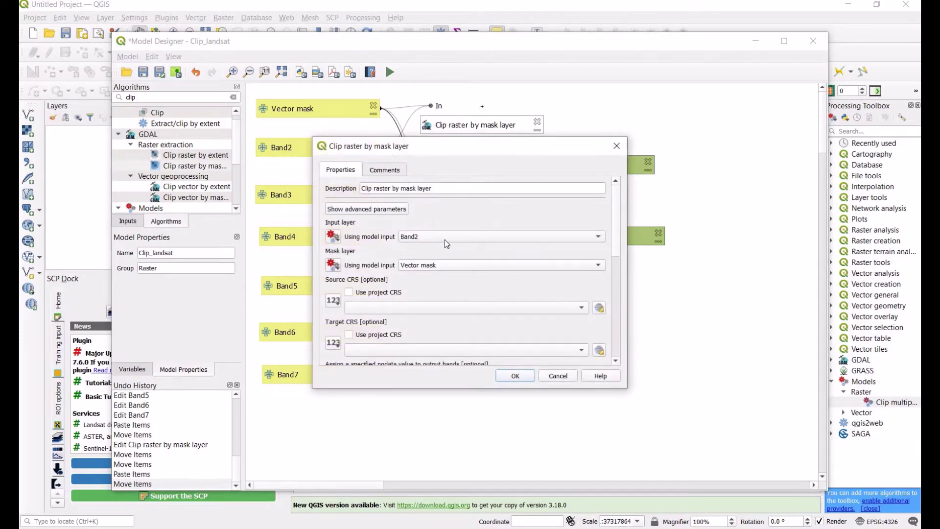
{"action": "left_click", "coordinate": [445, 239]}
{"action": "left_click", "coordinate": [440, 263]}
Name the third clip's output result_clip_band4 and apply its settings.
{"action": "scroll", "coordinate": [421, 315], "scroll_direction": "down", "scroll_amount": 6}
{"action": "left_click", "coordinate": [421, 315]}
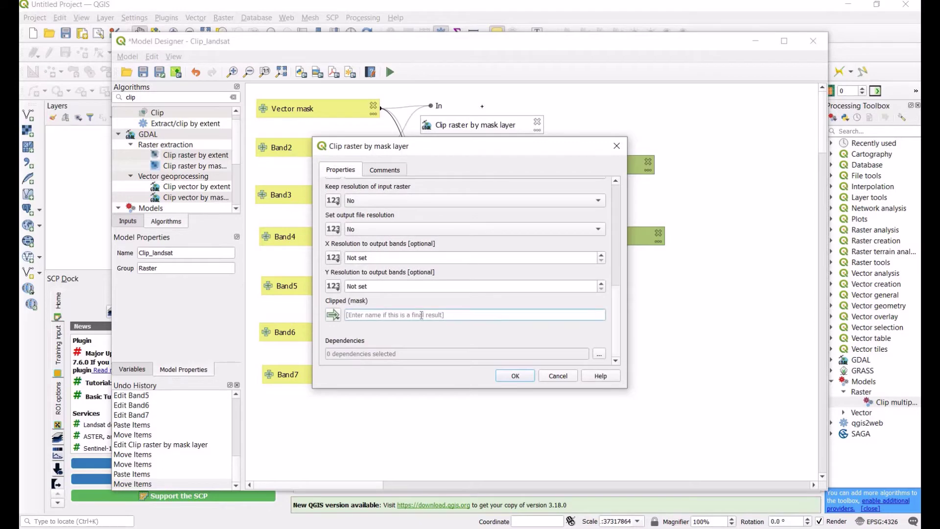
{"action": "type", "text": "result_clip_band4"}
{"action": "left_click", "coordinate": [501, 378]}
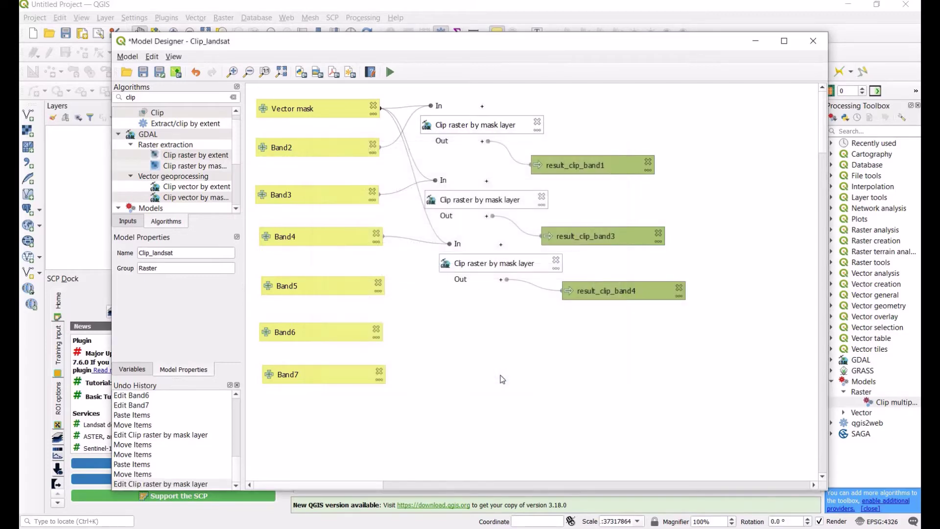
Paste another Clip raster by mask layer copy below the Band4 clip and set its input layer to Band5.
{"action": "key", "text": "ctrl+v"}
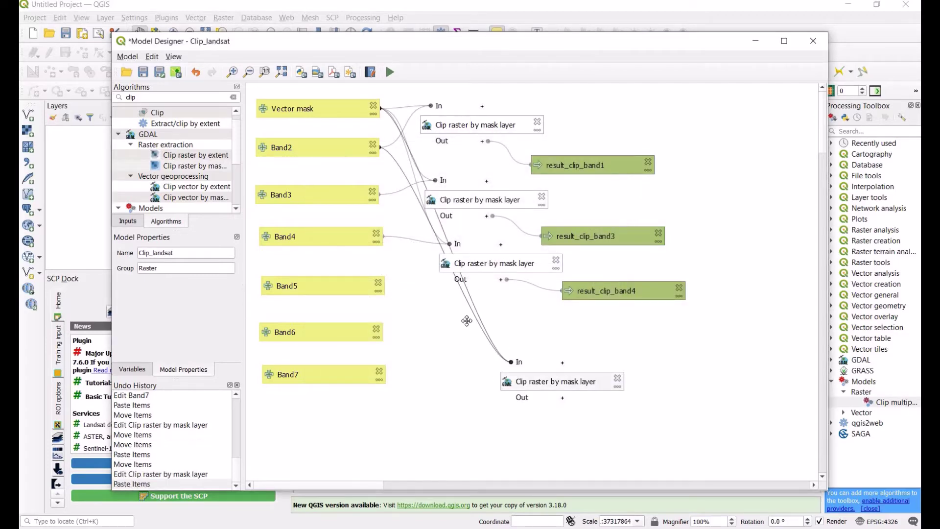
{"action": "left_click_drag", "start_coordinate": [547, 378], "coordinate": [492, 328]}
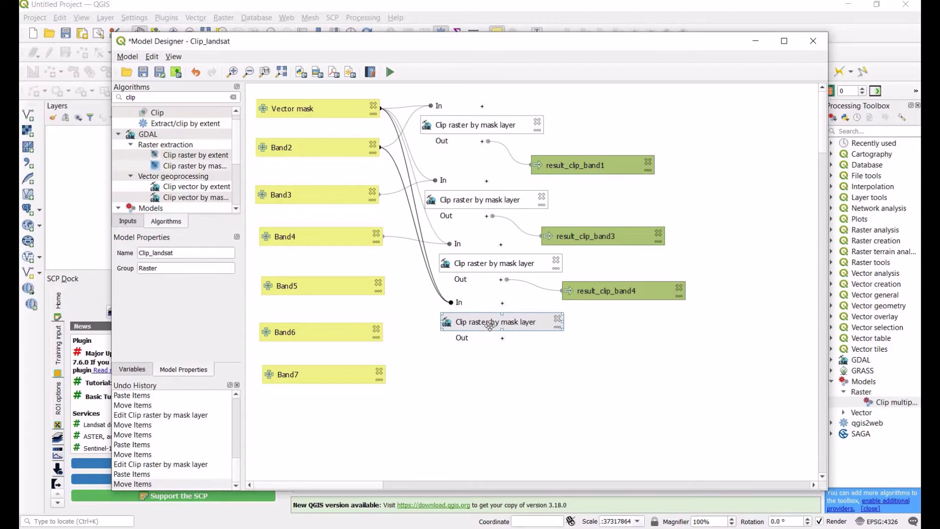
{"action": "double_click", "coordinate": [492, 329]}
{"action": "left_click", "coordinate": [426, 238]}
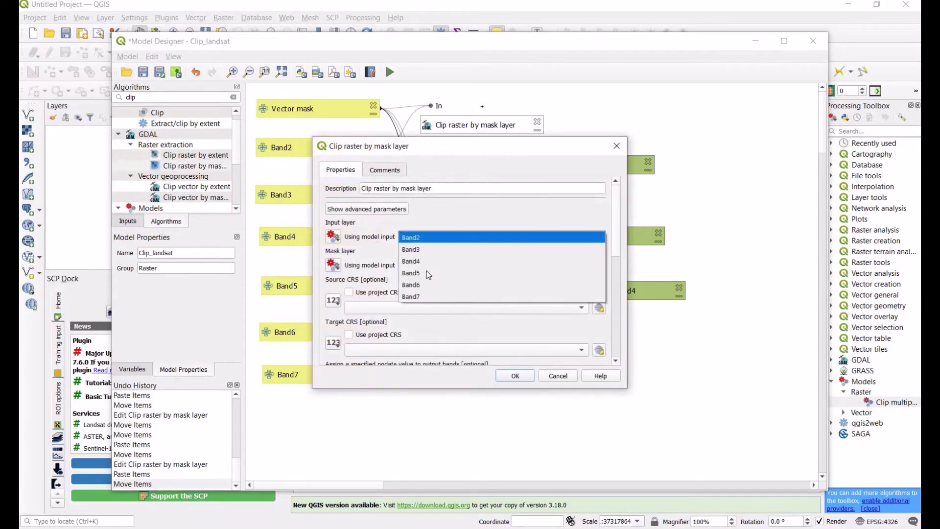
{"action": "left_click", "coordinate": [427, 272]}
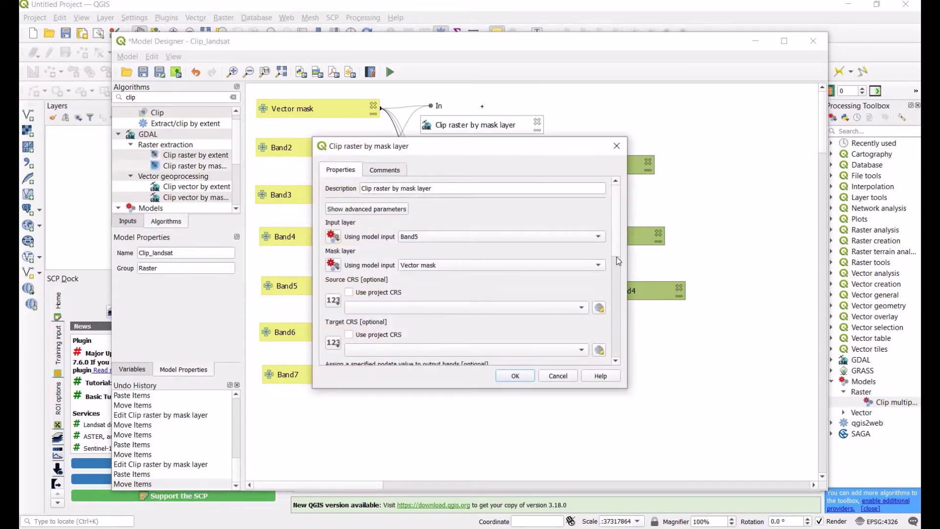
Name the Band5 clip's output result_clip_band5 and apply its settings.
{"action": "scroll", "coordinate": [615, 340], "scroll_direction": "down", "scroll_amount": 2}
{"action": "scroll", "coordinate": [615, 341], "scroll_direction": "down", "scroll_amount": 5}
{"action": "left_click", "coordinate": [359, 315]}
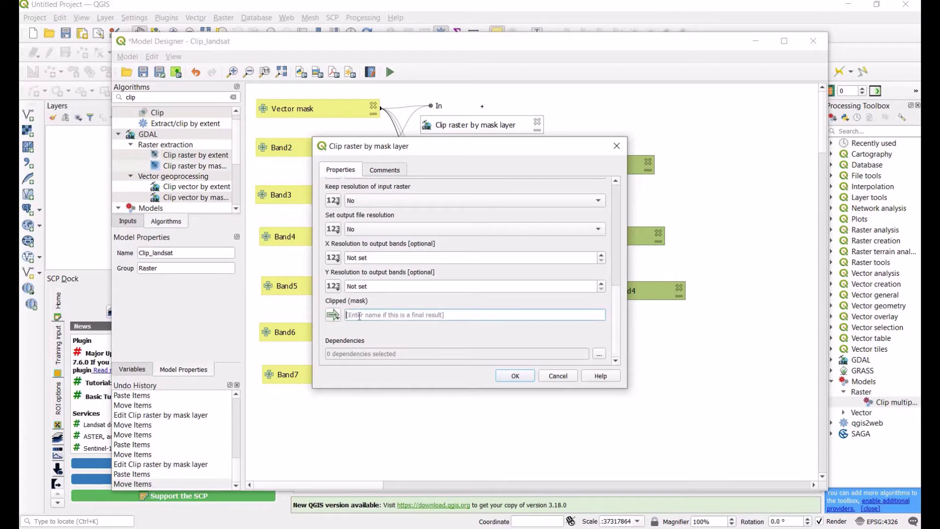
{"action": "type", "text": "result_clip_band5"}
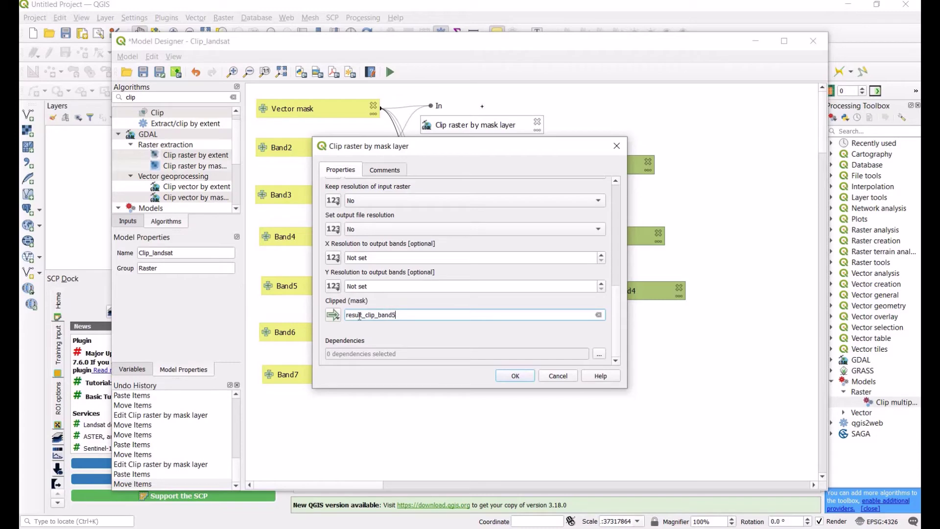
{"action": "left_click", "coordinate": [511, 376]}
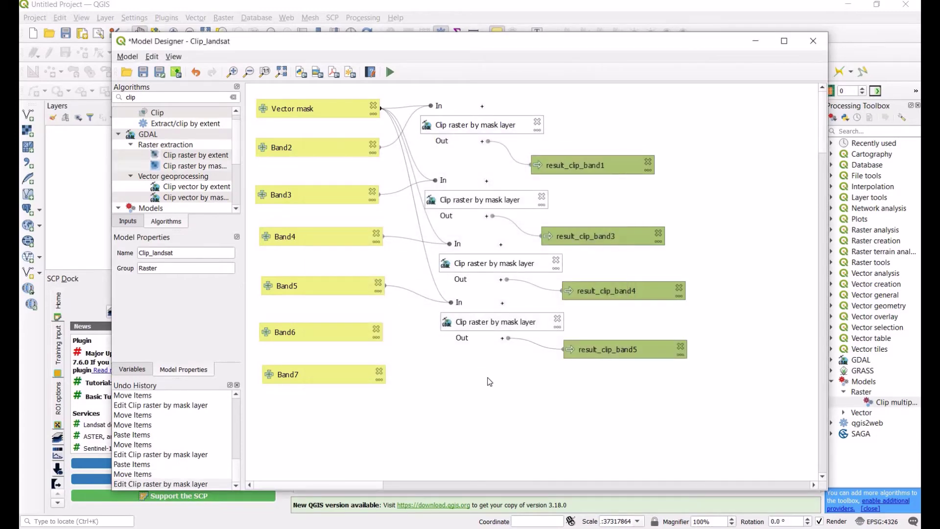
Paste another clip algorithm copy, align it below the Band5 clip and set its input layer to Band6.
{"action": "key", "text": "ctrl+v"}
{"action": "left_click_drag", "start_coordinate": [512, 390], "coordinate": [466, 378]}
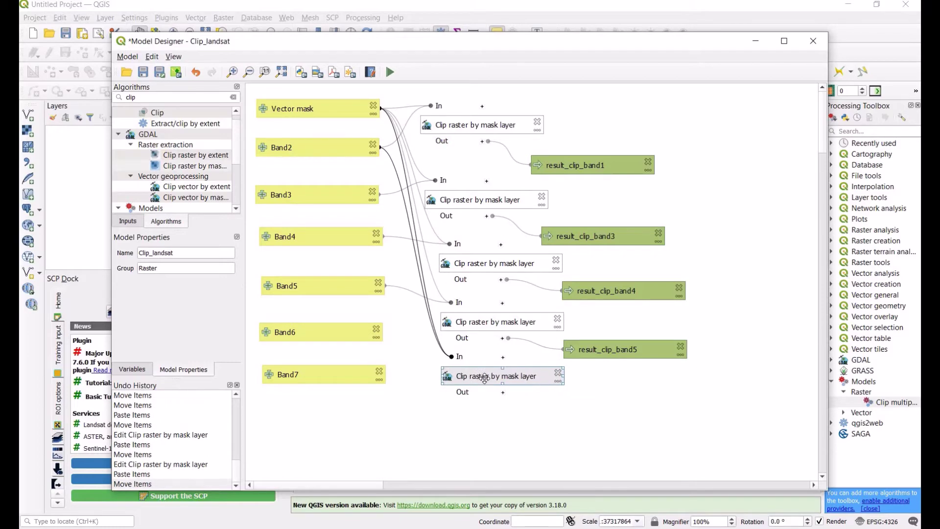
{"action": "double_click", "coordinate": [486, 383]}
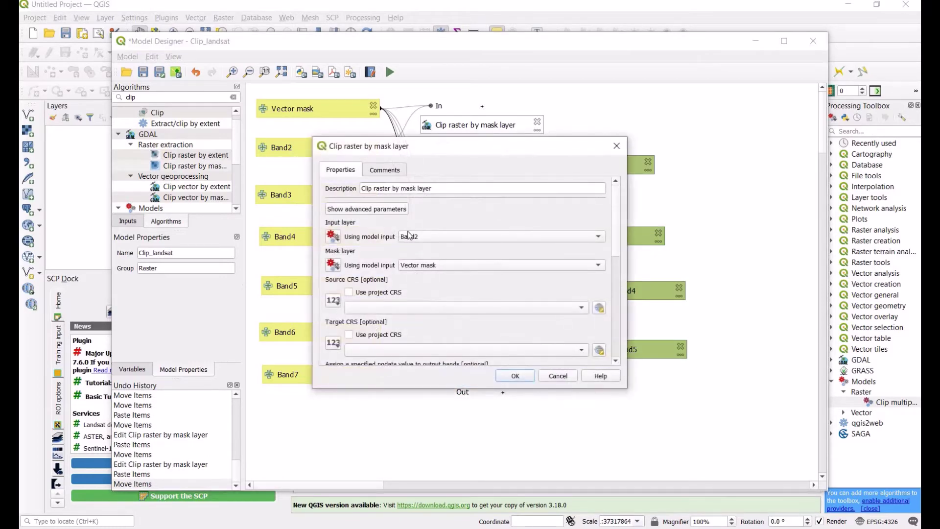
{"action": "left_click", "coordinate": [409, 236]}
{"action": "left_click", "coordinate": [551, 285]}
Name the Band6 clip's output result_clip_band6 and apply its settings.
{"action": "scroll", "coordinate": [615, 261], "scroll_direction": "down", "scroll_amount": 5}
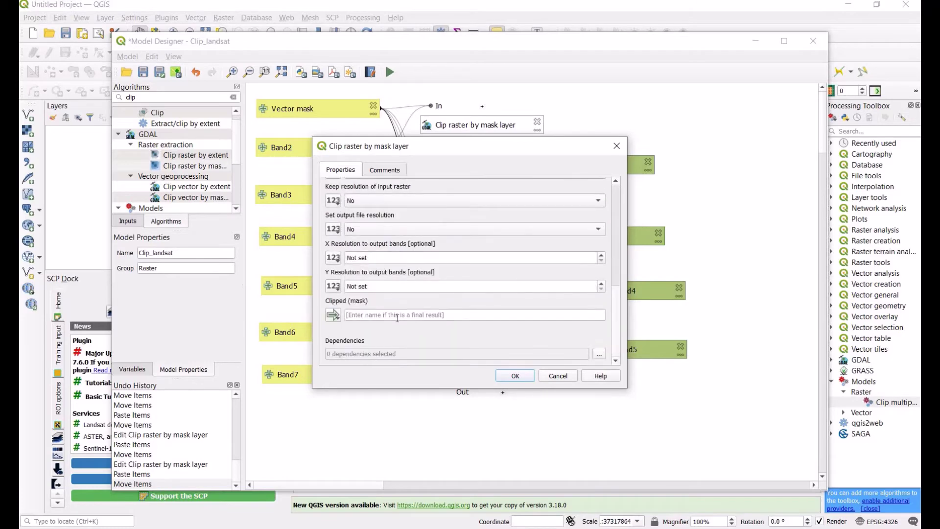
{"action": "left_click", "coordinate": [397, 316]}
{"action": "type", "text": "result"}
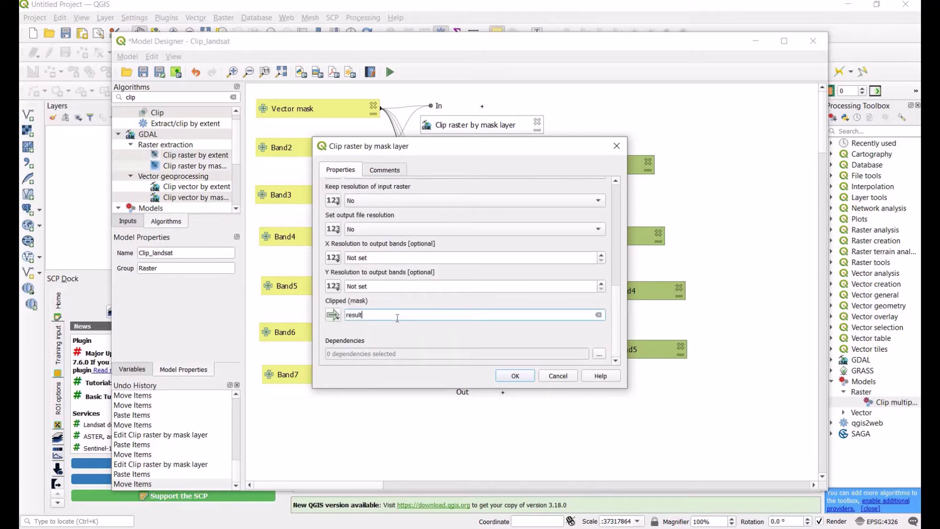
{"action": "type", "text": "_ban"}
{"action": "key", "text": "Return"}
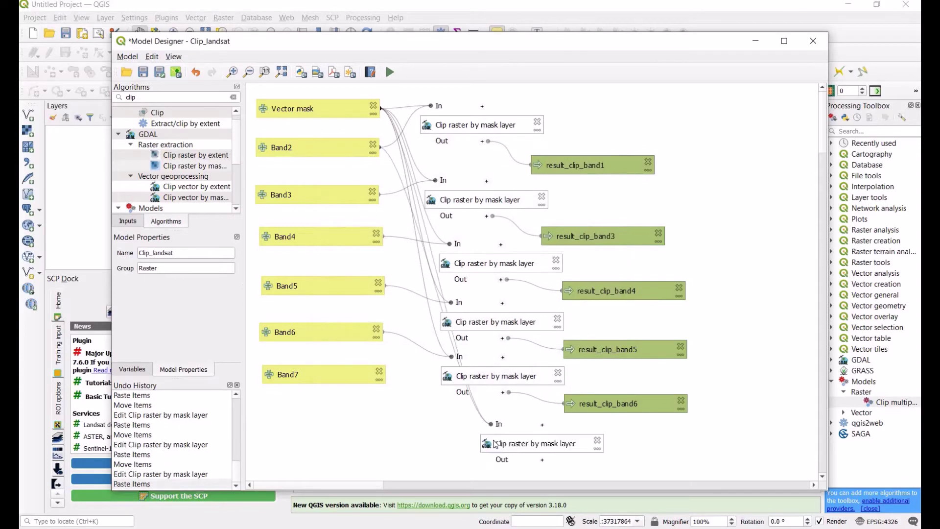
Align the last pasted clip algorithm below the Band6 clip and set its input layer to Band7.
{"action": "left_click_drag", "start_coordinate": [524, 446], "coordinate": [483, 433]}
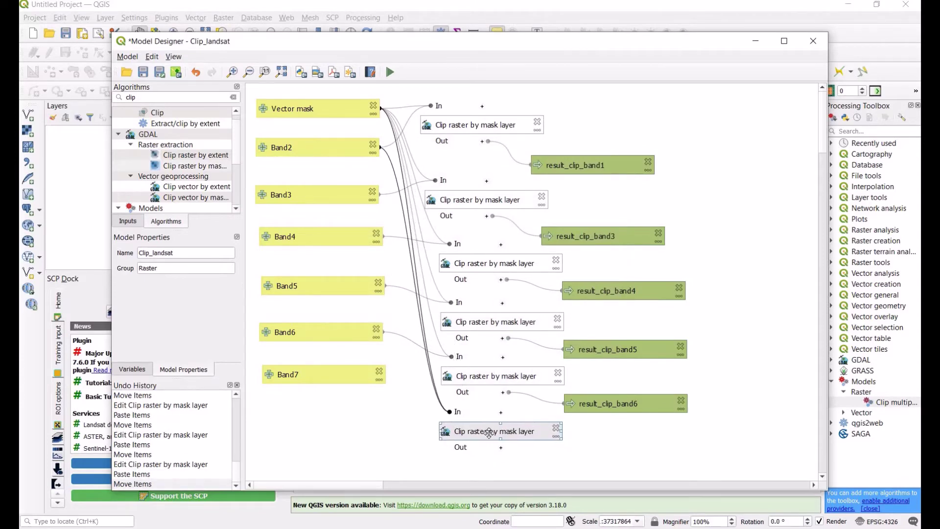
{"action": "double_click", "coordinate": [489, 433]}
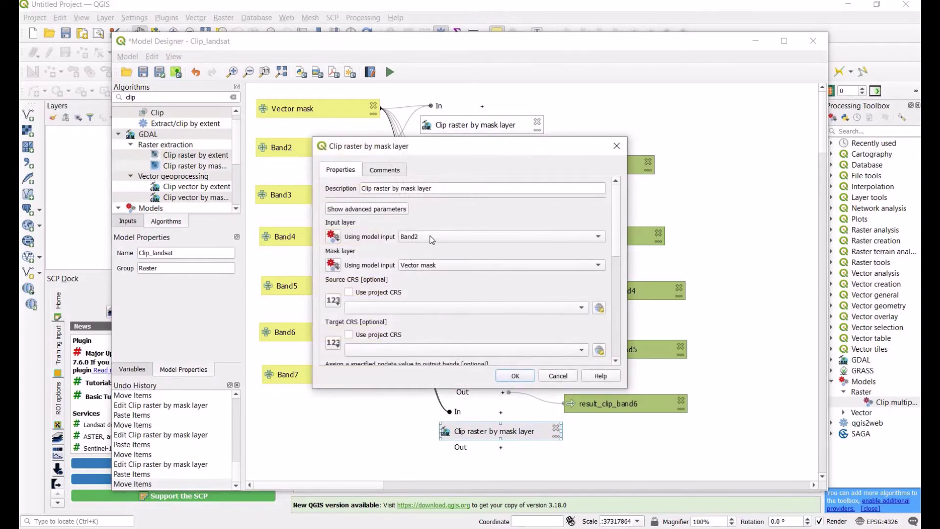
{"action": "left_click", "coordinate": [430, 236]}
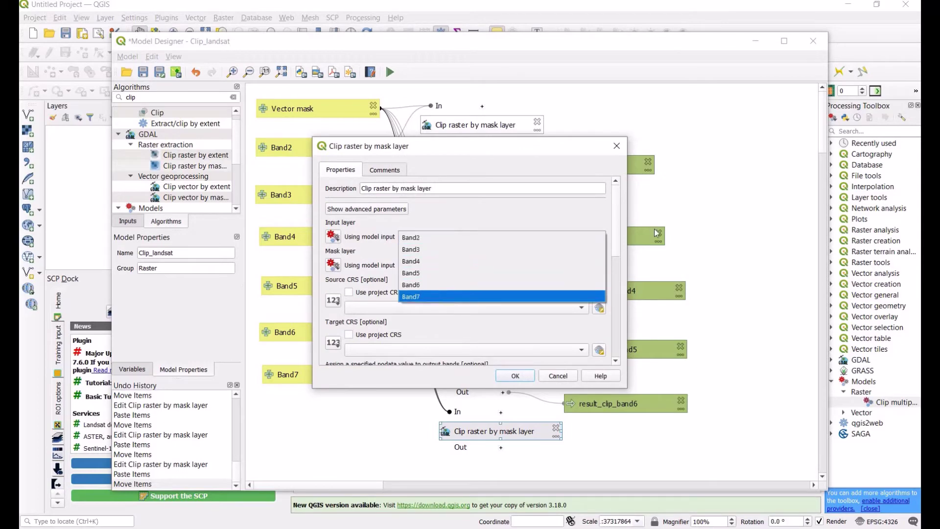
{"action": "left_click", "coordinate": [437, 296]}
Name the Band7 clip's output result_clip_band7 and apply its settings.
{"action": "scroll", "coordinate": [447, 311], "scroll_direction": "down", "scroll_amount": 5}
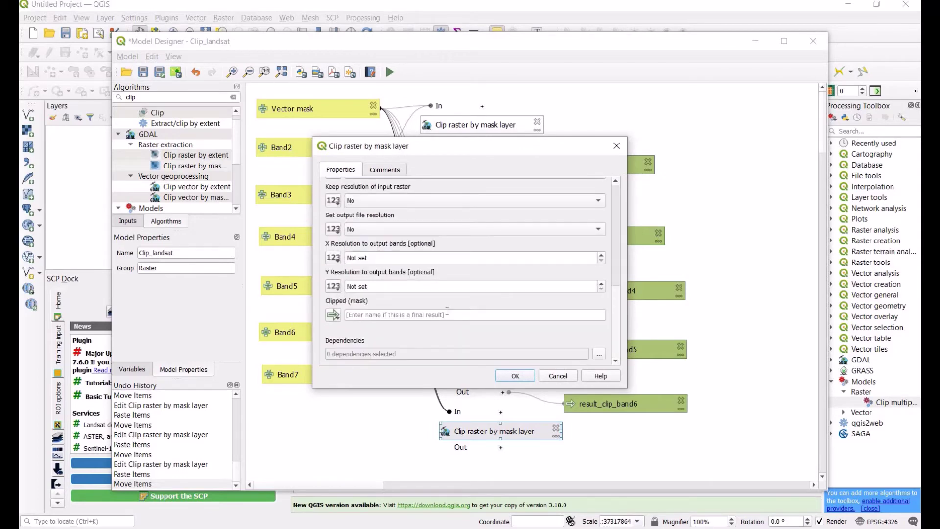
{"action": "left_click", "coordinate": [447, 313]}
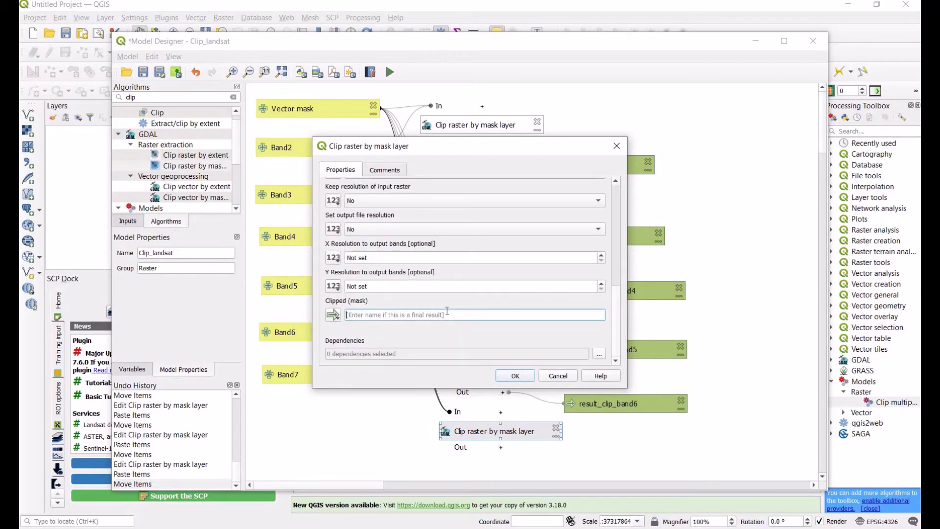
{"action": "type", "text": "result_clip_band7"}
{"action": "left_click", "coordinate": [513, 376]}
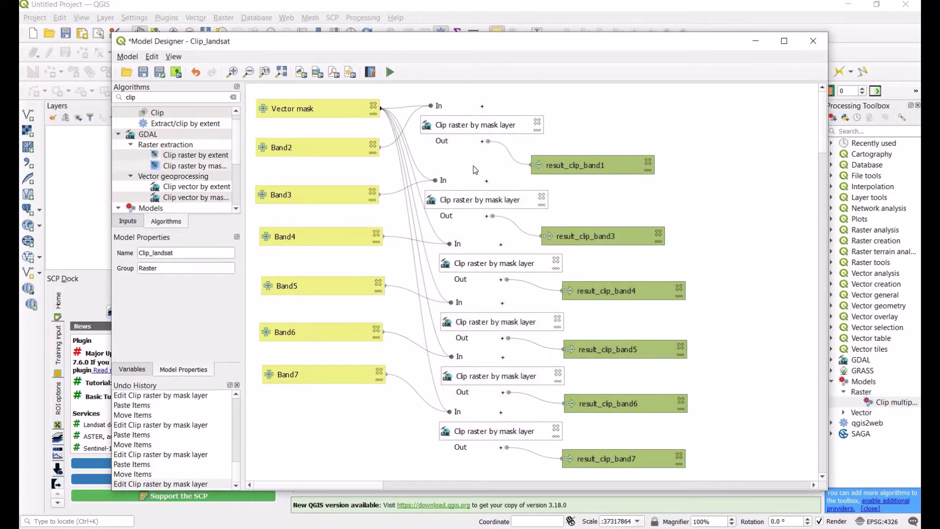
Validate the Clip_landsat model and dismiss the validation message.
{"action": "left_click", "coordinate": [129, 56]}
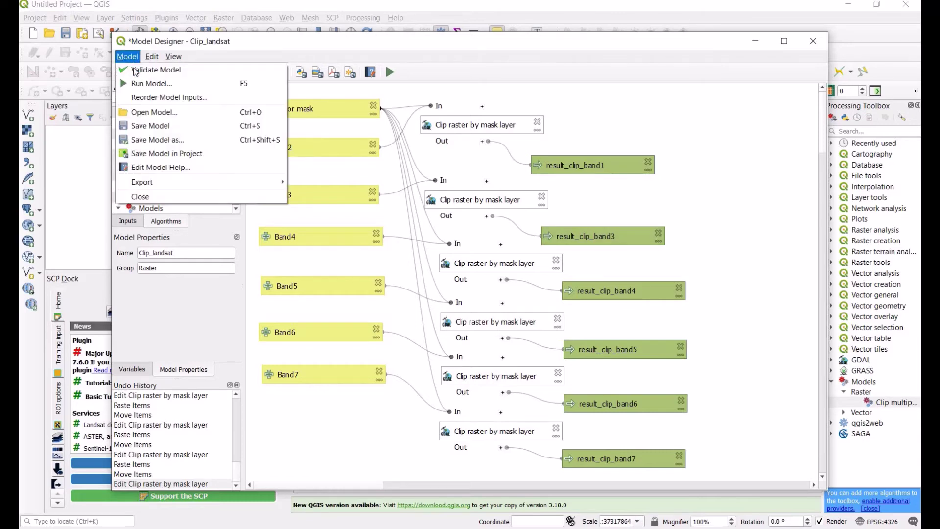
{"action": "left_click", "coordinate": [147, 67]}
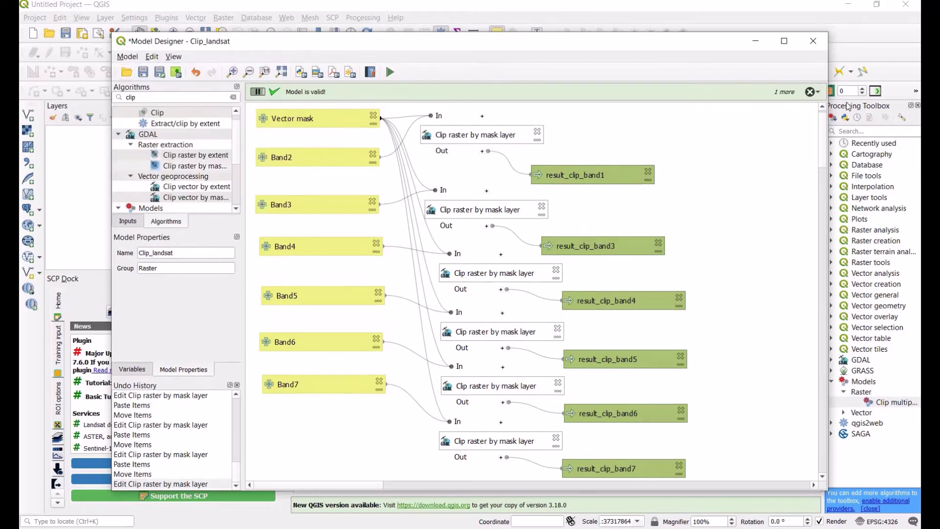
{"action": "left_click", "coordinate": [811, 92]}
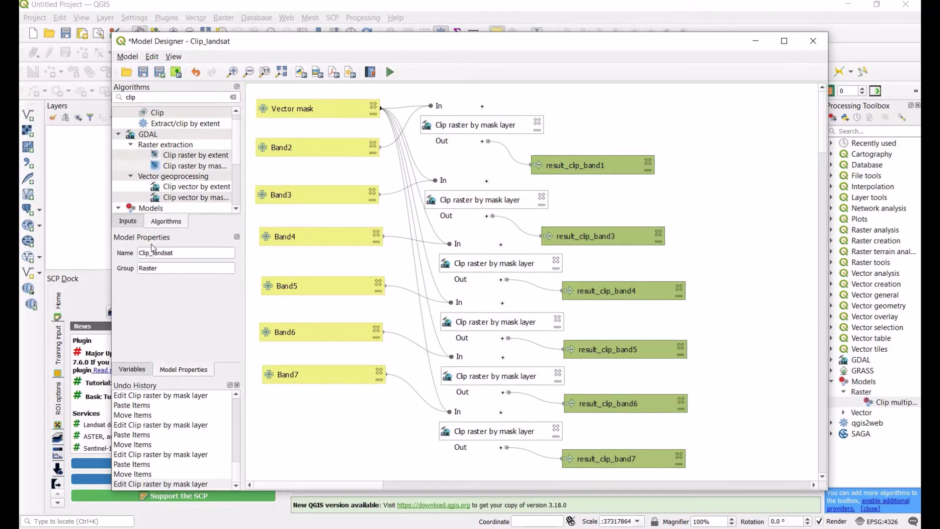
Save the model as Clip_landsat in the models folder and close the Model Designer.
{"action": "left_click", "coordinate": [144, 76]}
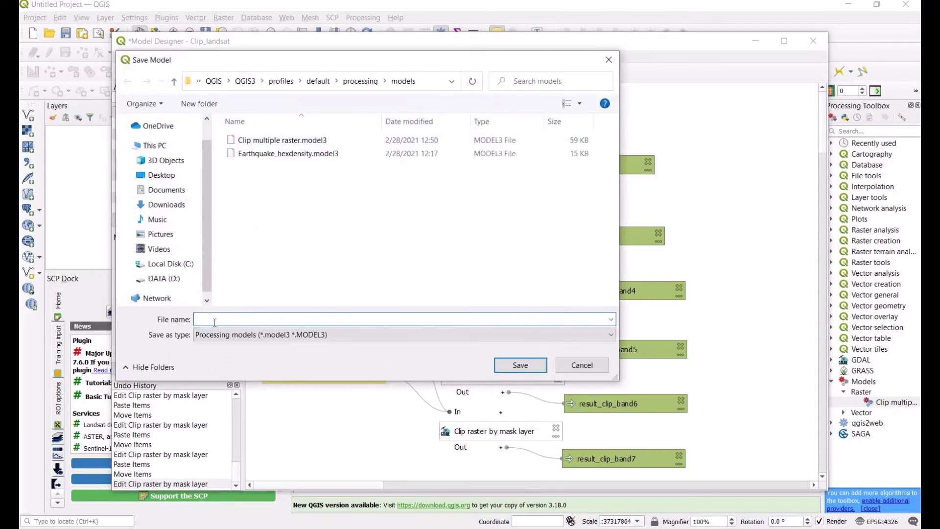
{"action": "type", "text": "Cli"}
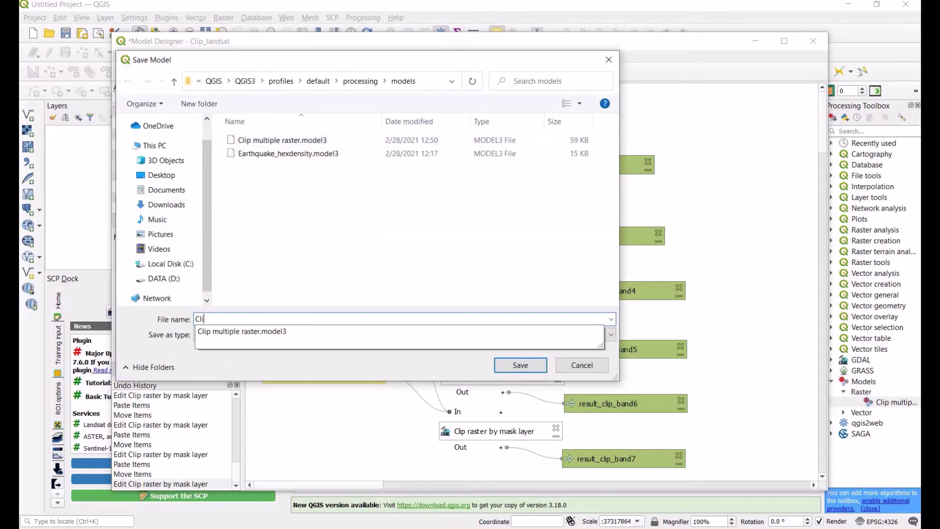
{"action": "type", "text": "p_lan"}
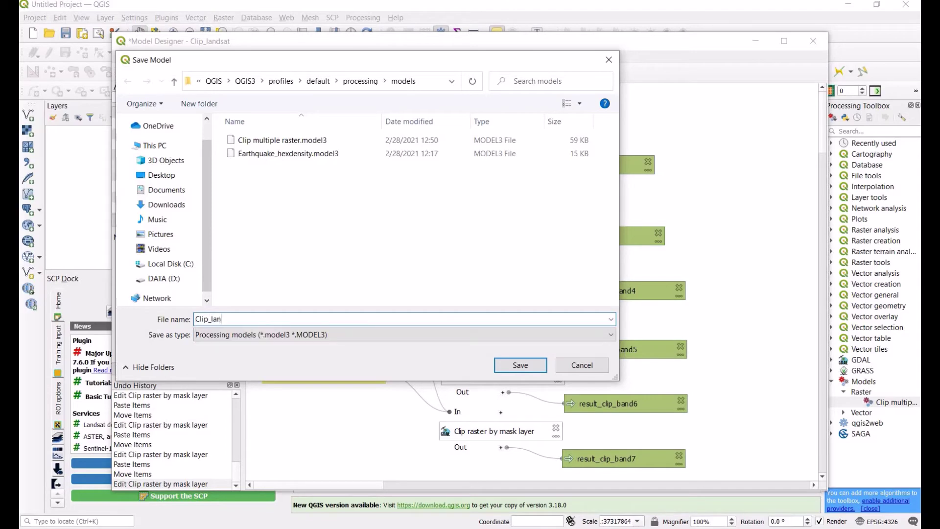
{"action": "type", "text": "dsat"}
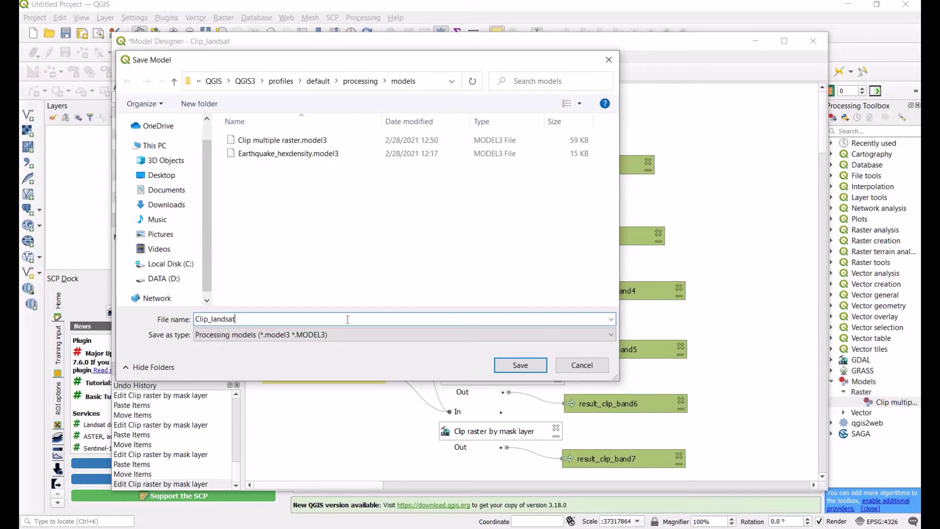
{"action": "left_click", "coordinate": [511, 366]}
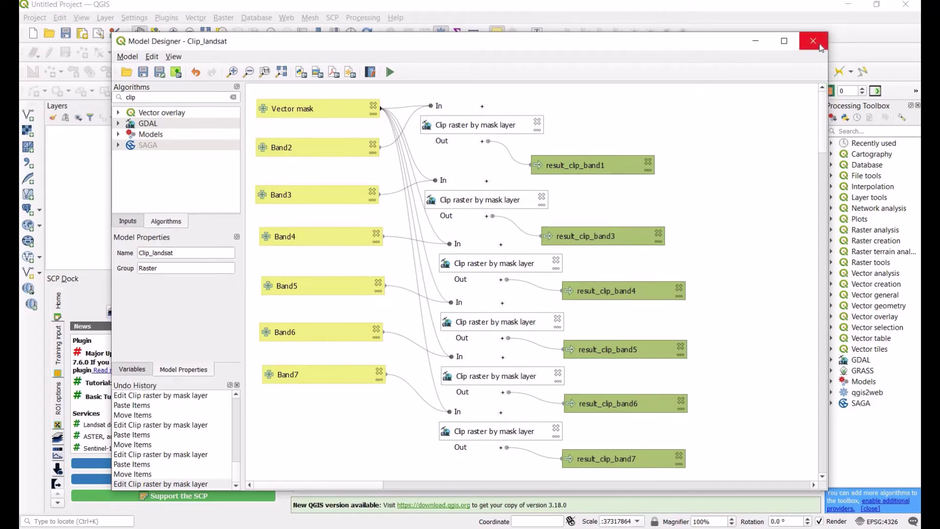
{"action": "left_click", "coordinate": [814, 41]}
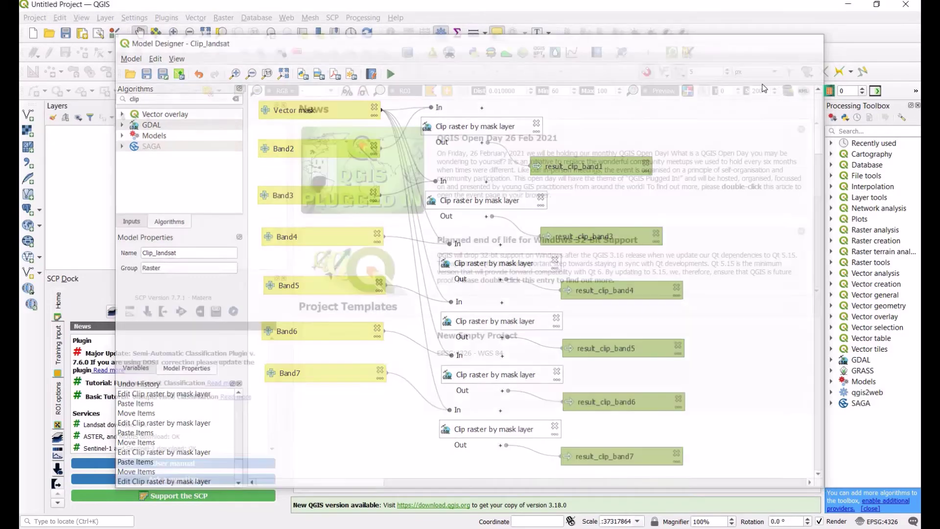
Widen the Processing Toolbox and expand the Raster group under Models.
{"action": "left_click_drag", "start_coordinate": [827, 179], "coordinate": [755, 169]}
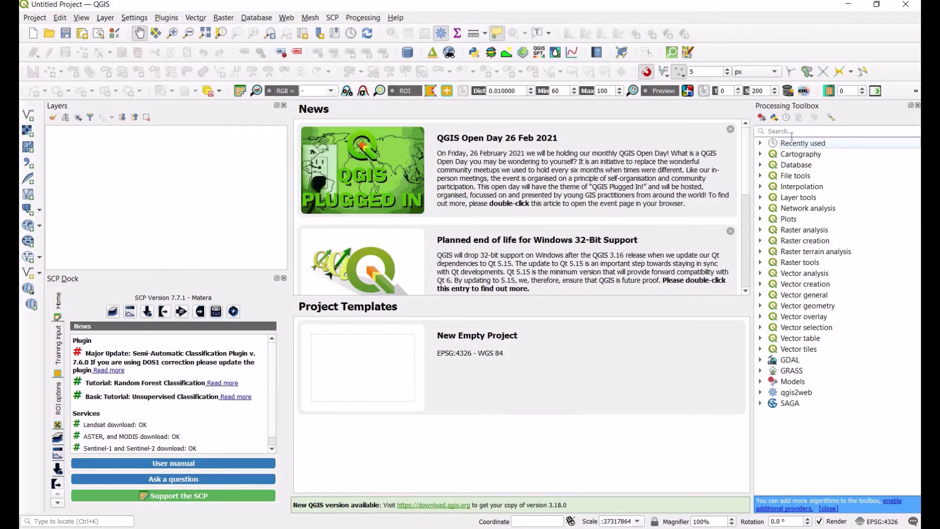
{"action": "left_click", "coordinate": [760, 381]}
{"action": "left_click", "coordinate": [774, 393]}
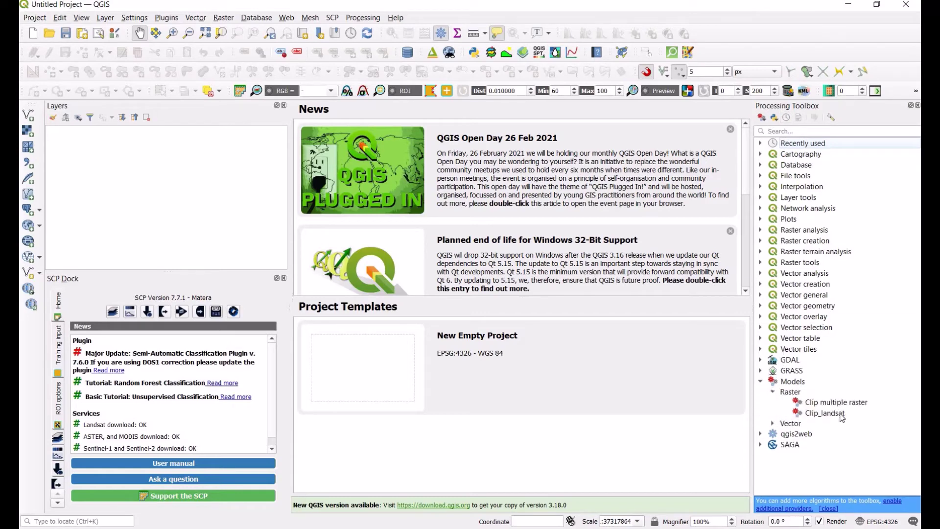
Open the Clip_landsat model, review its band, vector mask and output parameters, and close it without running.
{"action": "double_click", "coordinate": [825, 412]}
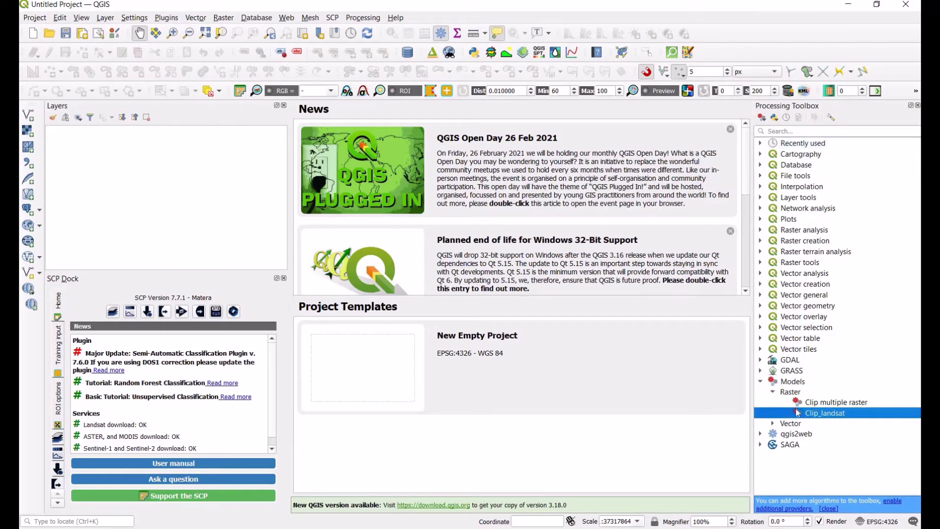
{"action": "left_click_drag", "start_coordinate": [420, 95], "coordinate": [428, 64]}
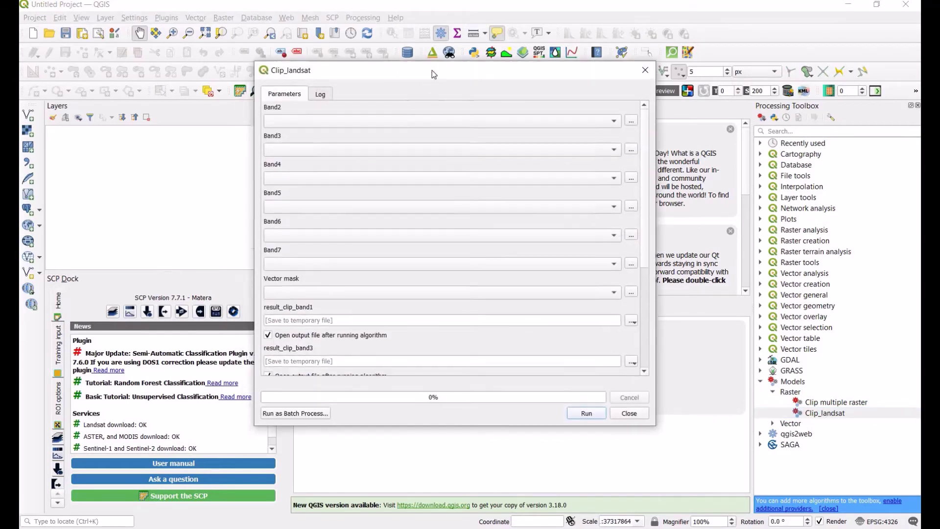
{"action": "scroll", "coordinate": [643, 296], "scroll_direction": "down", "scroll_amount": 5}
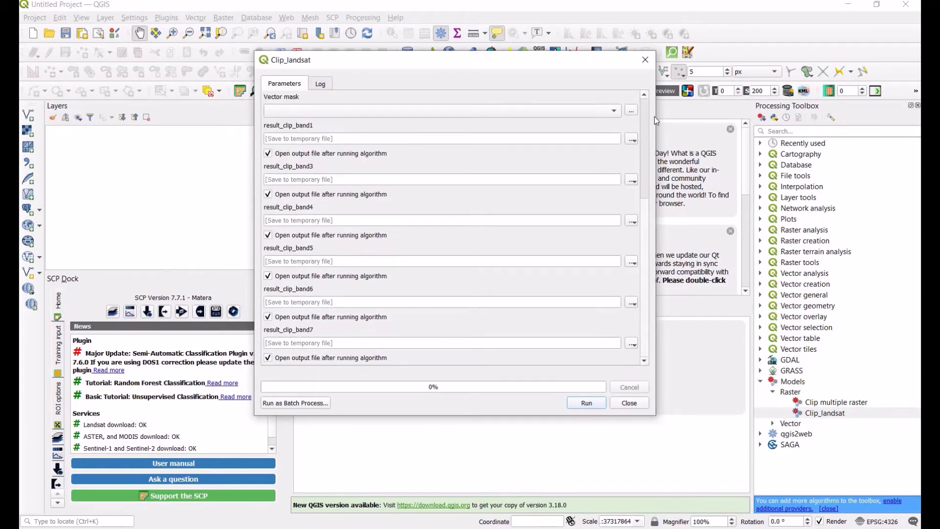
{"action": "scroll", "coordinate": [645, 161], "scroll_direction": "up", "scroll_amount": 5}
{"action": "left_click", "coordinate": [645, 59]}
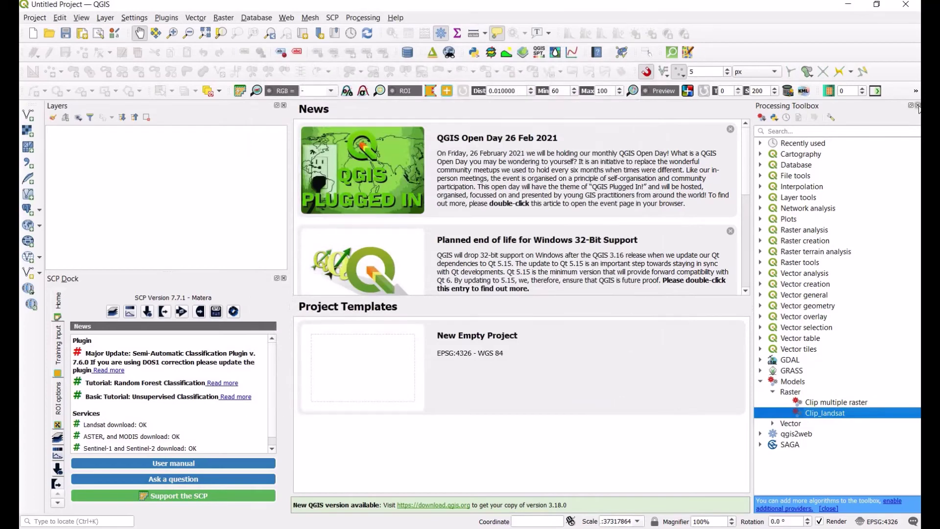
Close the Processing Toolbox, show it again, and close it once more.
{"action": "left_click", "coordinate": [918, 105]}
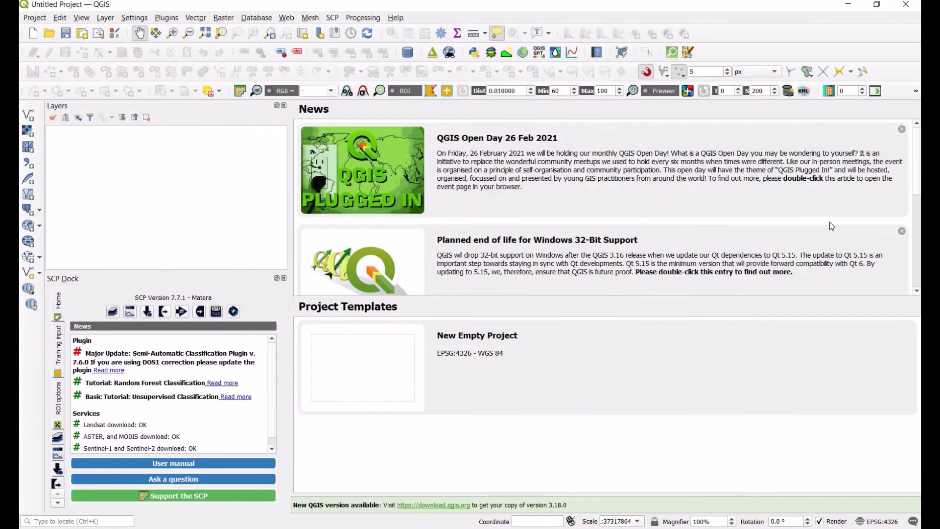
{"action": "left_click", "coordinate": [371, 19]}
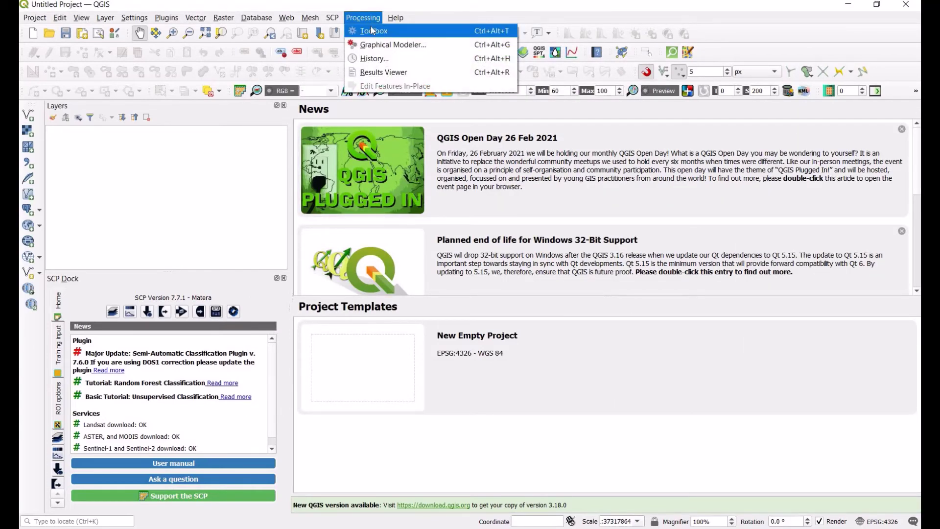
{"action": "left_click", "coordinate": [372, 30]}
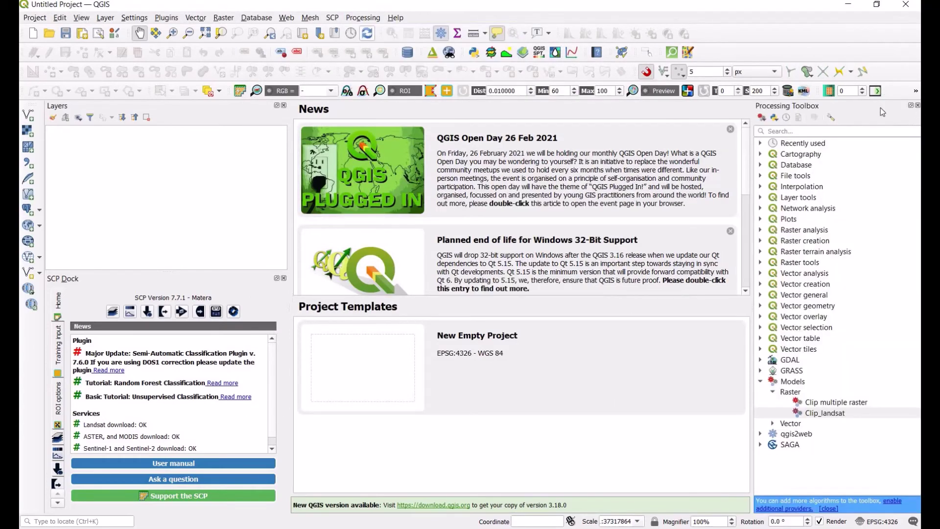
{"action": "left_click", "coordinate": [918, 106]}
{"action": "left_click", "coordinate": [363, 19]}
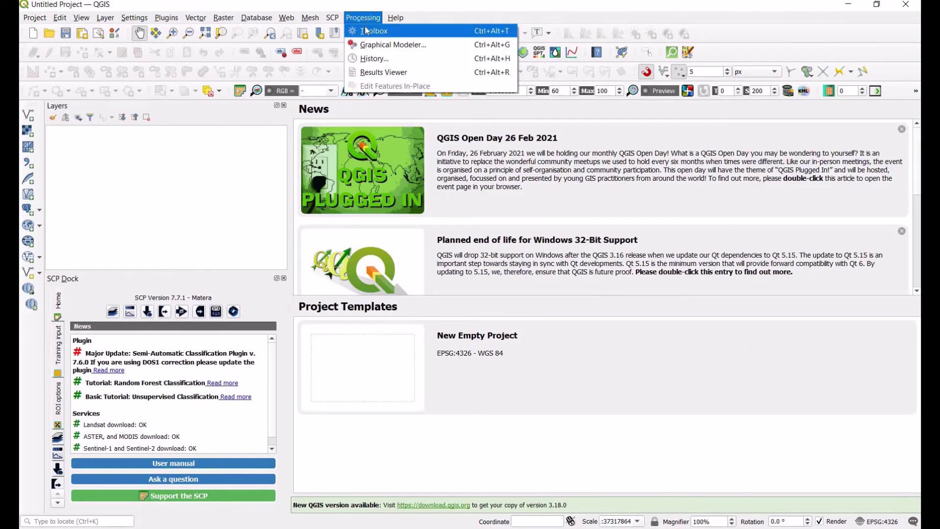
Open the plugin manager and search the installed plugins for "tool".
{"action": "left_click", "coordinate": [177, 19]}
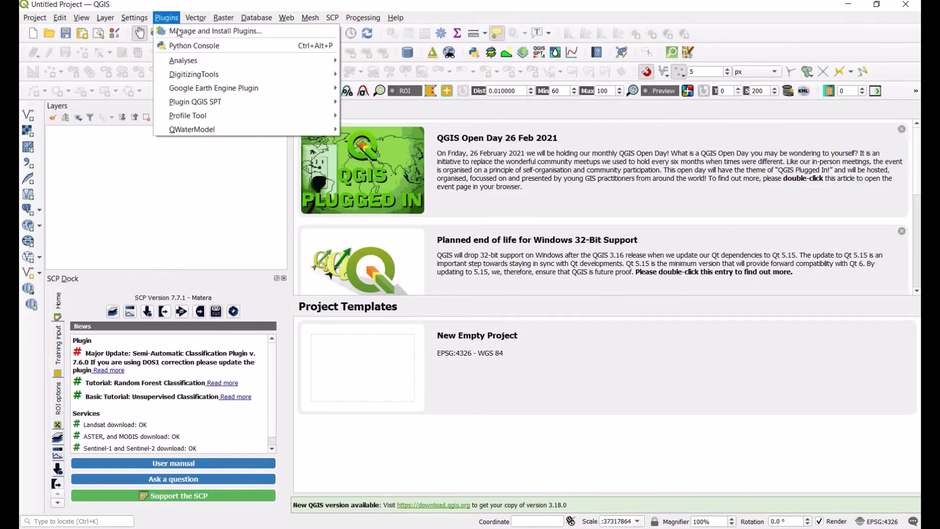
{"action": "left_click", "coordinate": [176, 31]}
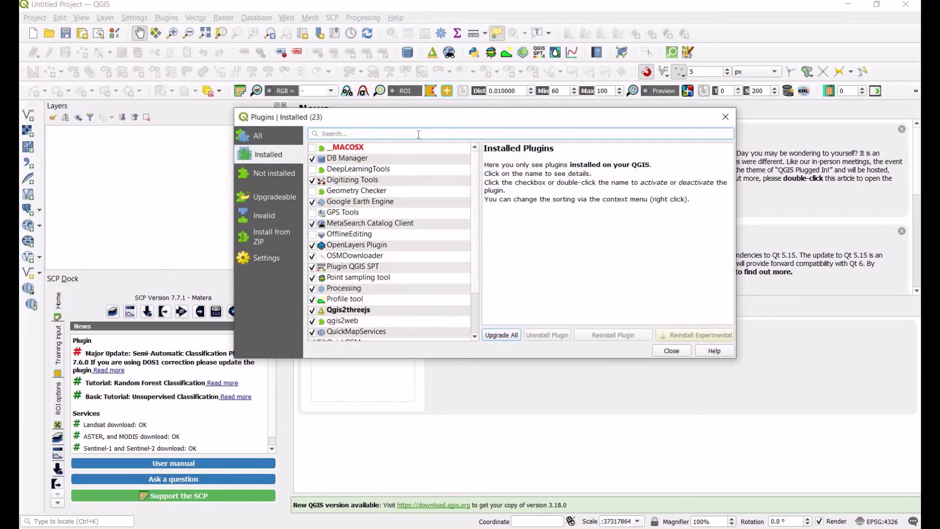
{"action": "type", "text": "tool"}
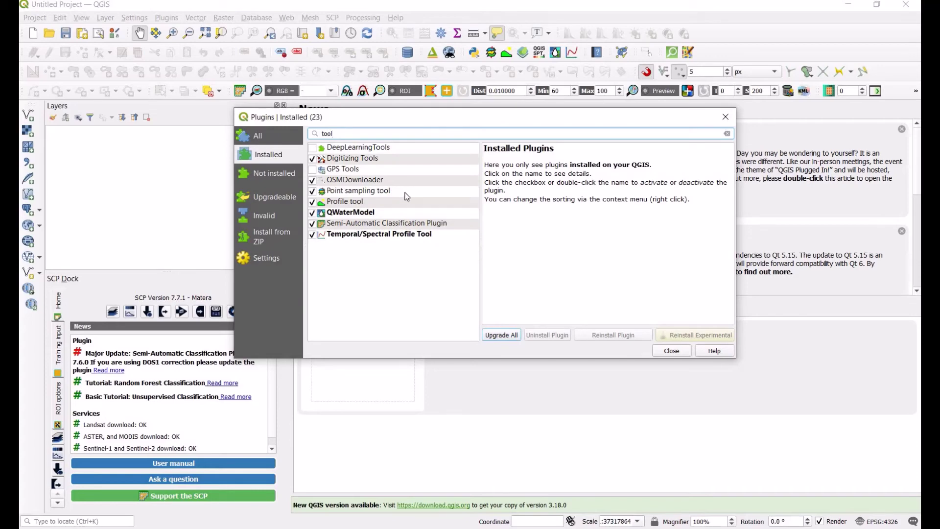
Search the installed plugins for "pr" instead, check that the core Processing plugin is enabled, and close the plugin manager.
{"action": "key", "text": "BackSpace"}
{"action": "key", "text": "BackSpace"}
{"action": "key", "text": "BackSpace"}
{"action": "key", "text": "BackSpace"}
{"action": "type", "text": "pr"}
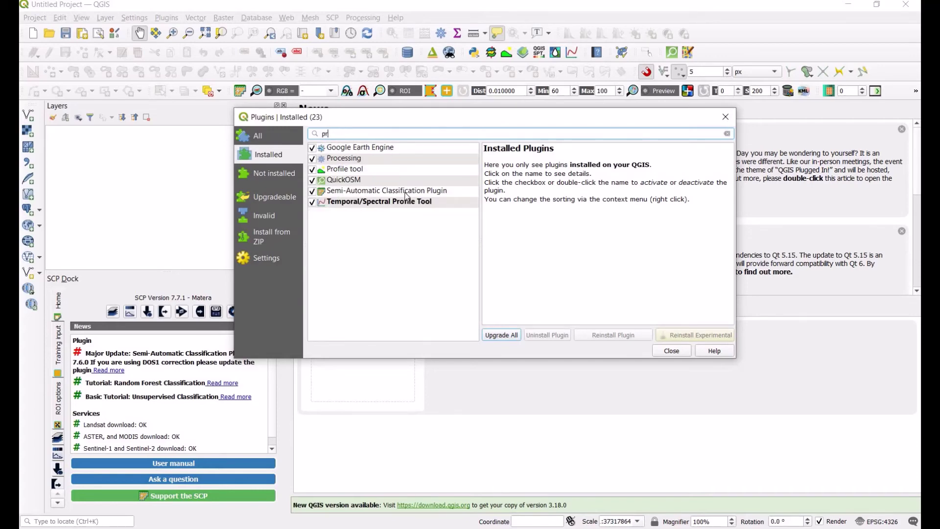
{"action": "left_click", "coordinate": [365, 157]}
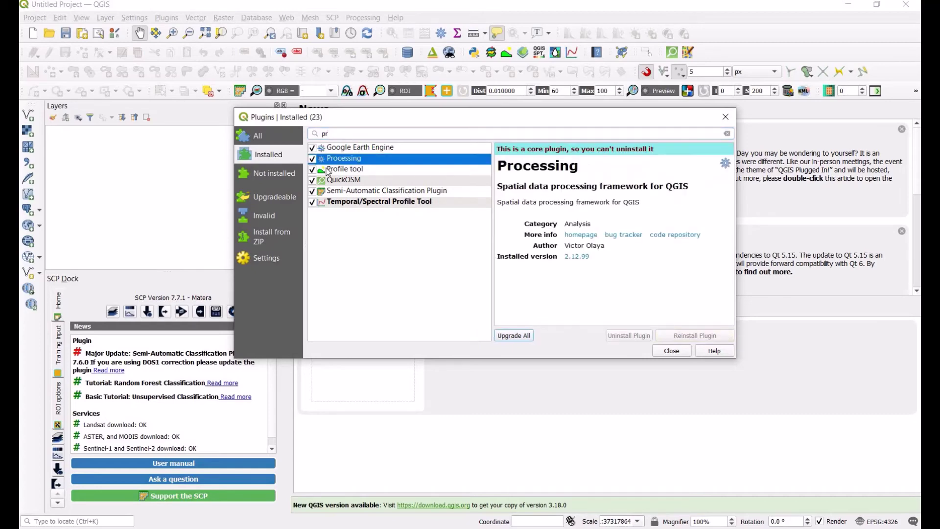
{"action": "left_click", "coordinate": [312, 160]}
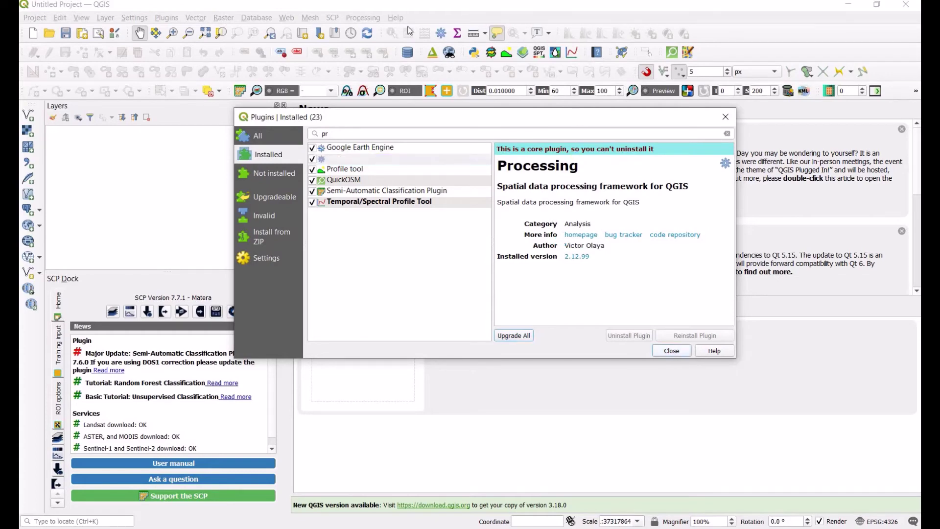
{"action": "left_click", "coordinate": [672, 352]}
Show the Processing Toolbox again and expand the Raster group under Models.
{"action": "left_click", "coordinate": [366, 19]}
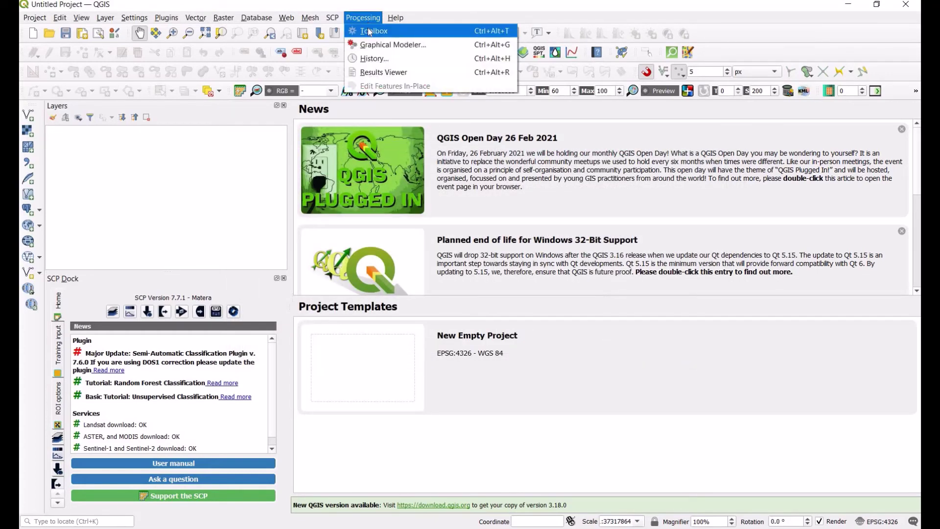
{"action": "key", "text": "Return"}
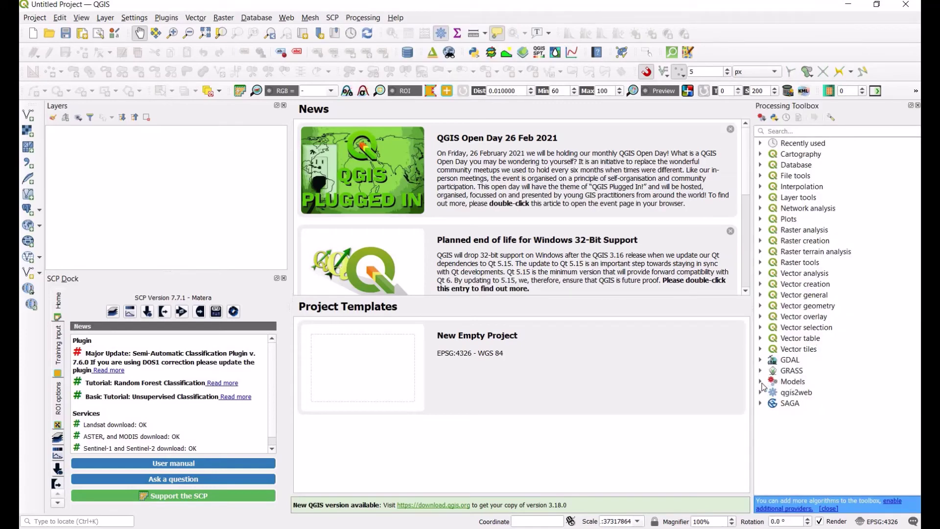
{"action": "double_click", "coordinate": [780, 387]}
{"action": "left_click", "coordinate": [774, 394]}
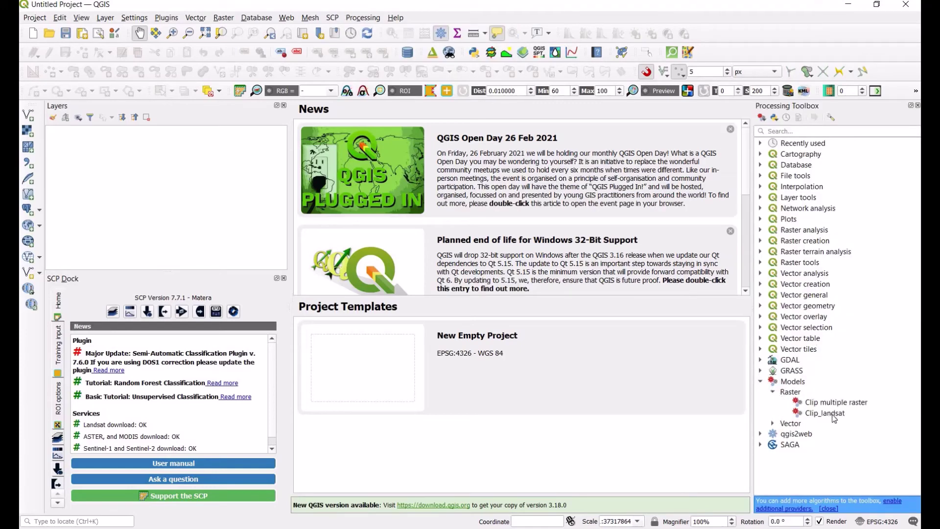
{"action": "double_click", "coordinate": [833, 415]}
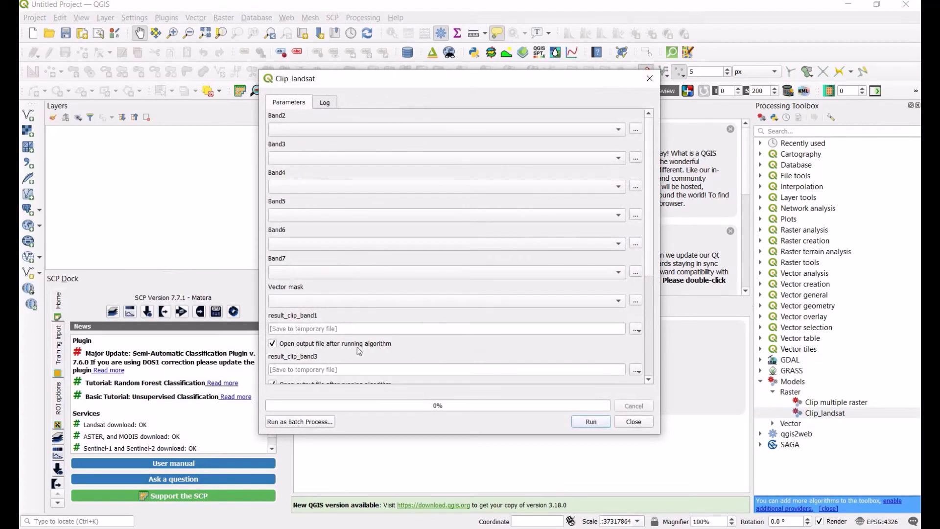
{"action": "left_click_drag", "start_coordinate": [649, 365], "coordinate": [650, 152]}
{"action": "left_click", "coordinate": [641, 130]}
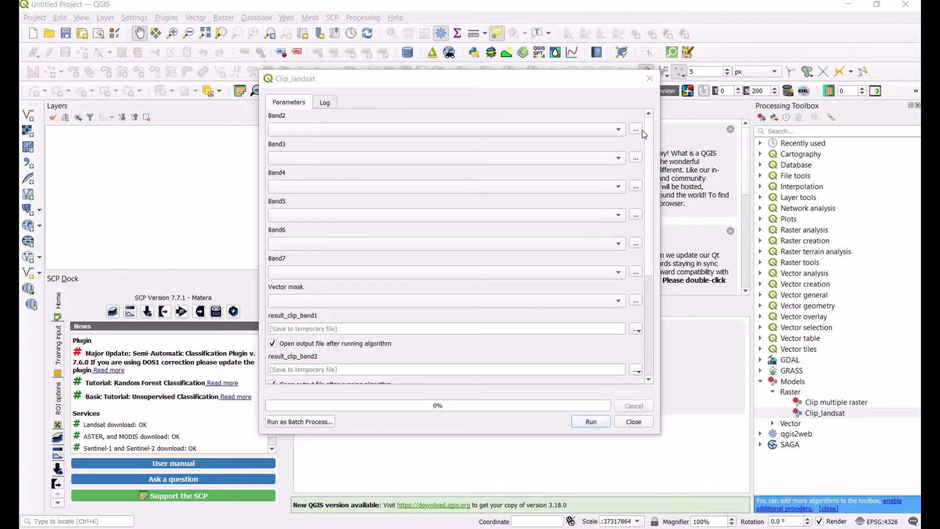
{"action": "left_click", "coordinate": [338, 347]}
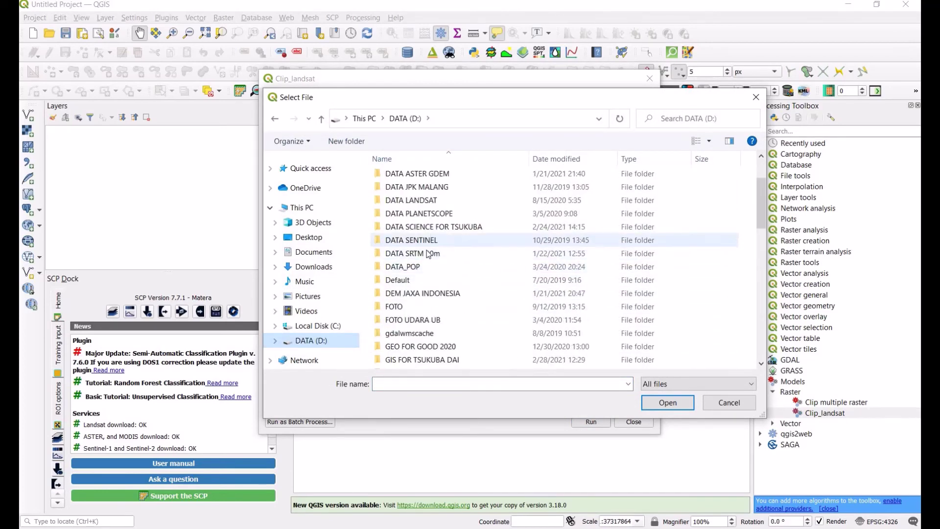
{"action": "double_click", "coordinate": [427, 200]}
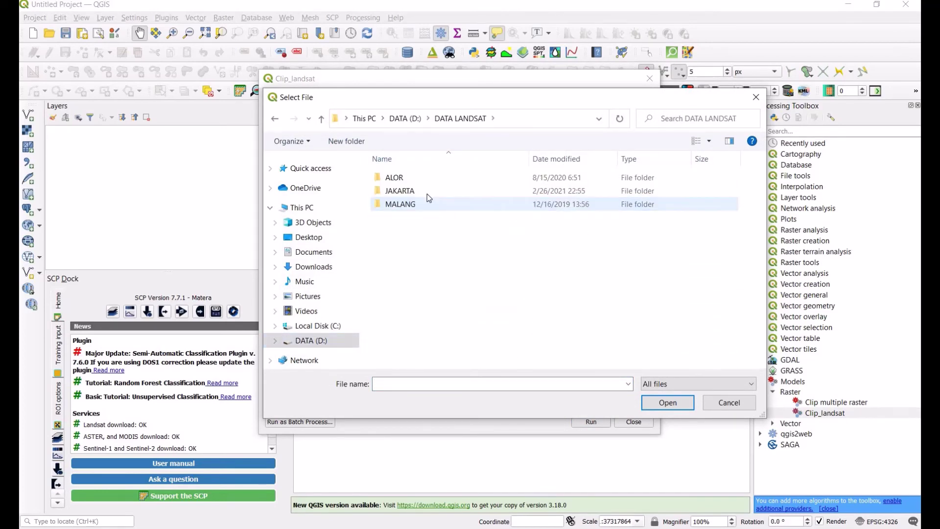
{"action": "left_click", "coordinate": [427, 191]}
{"action": "double_click", "coordinate": [427, 191]}
{"action": "double_click", "coordinate": [421, 177]}
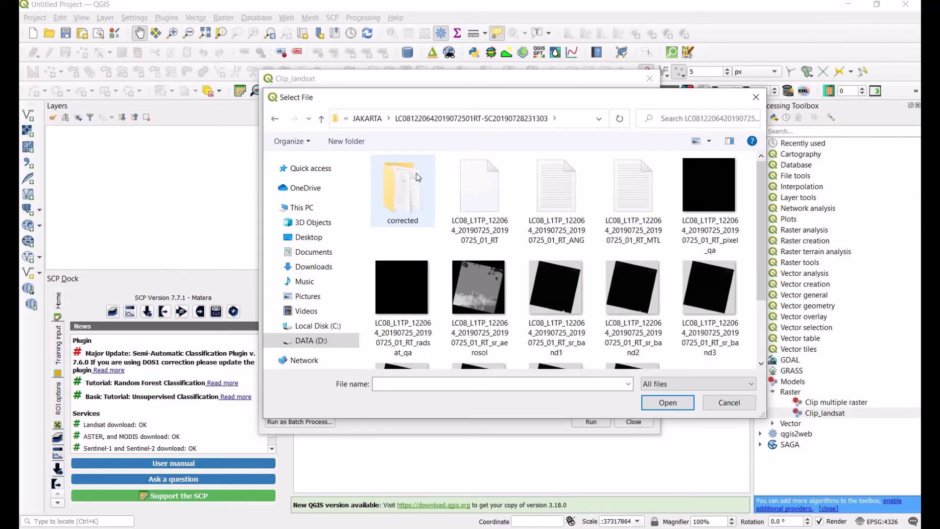
{"action": "double_click", "coordinate": [418, 177]}
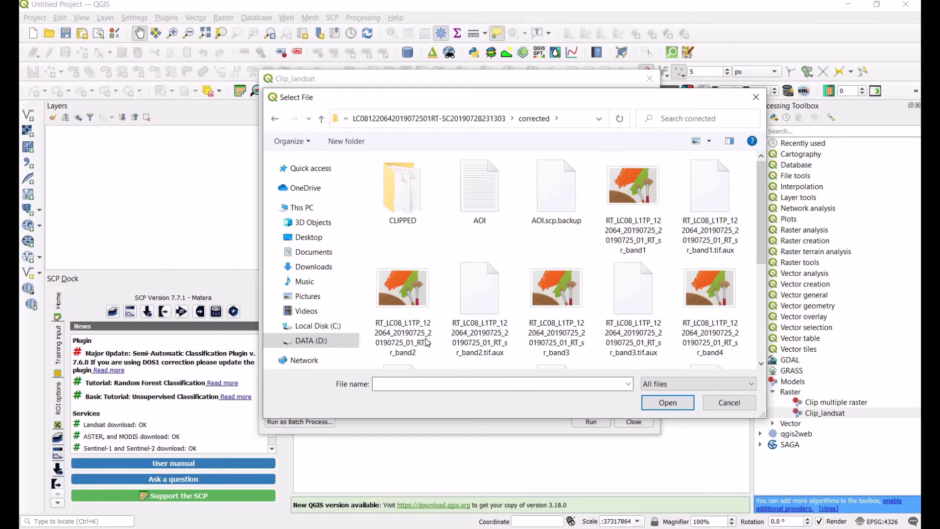
{"action": "left_click", "coordinate": [403, 304]}
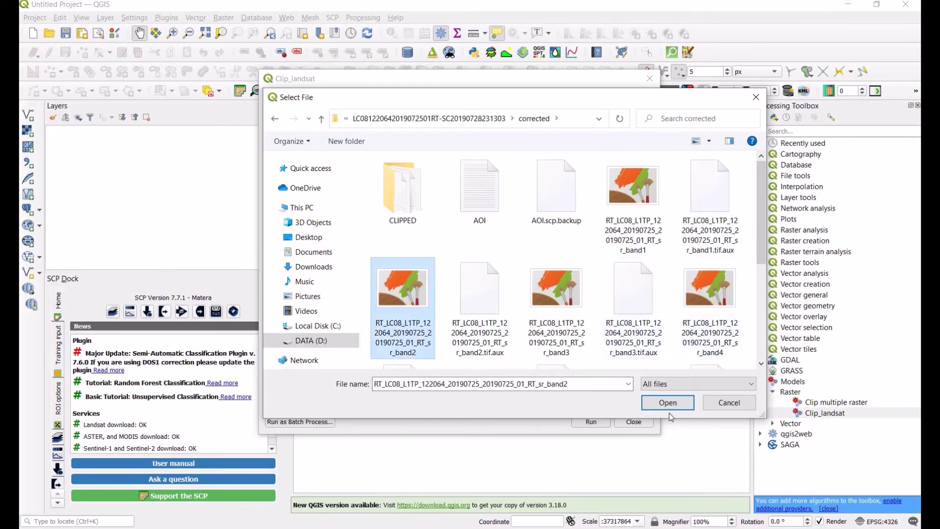
{"action": "key", "text": "Return"}
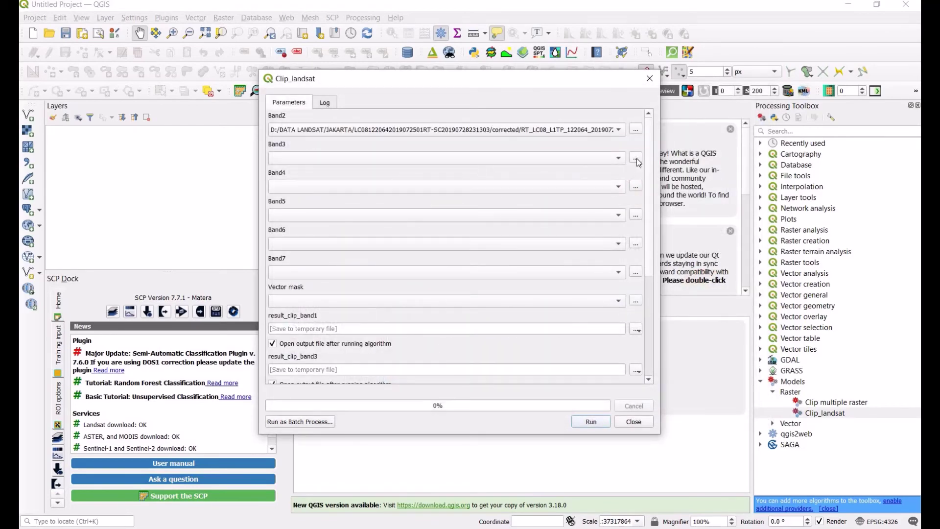
Switch the file browser to a list view and assign the sr_band3 and sr_band4 rasters to Band3 and Band4.
{"action": "left_click", "coordinate": [636, 157]}
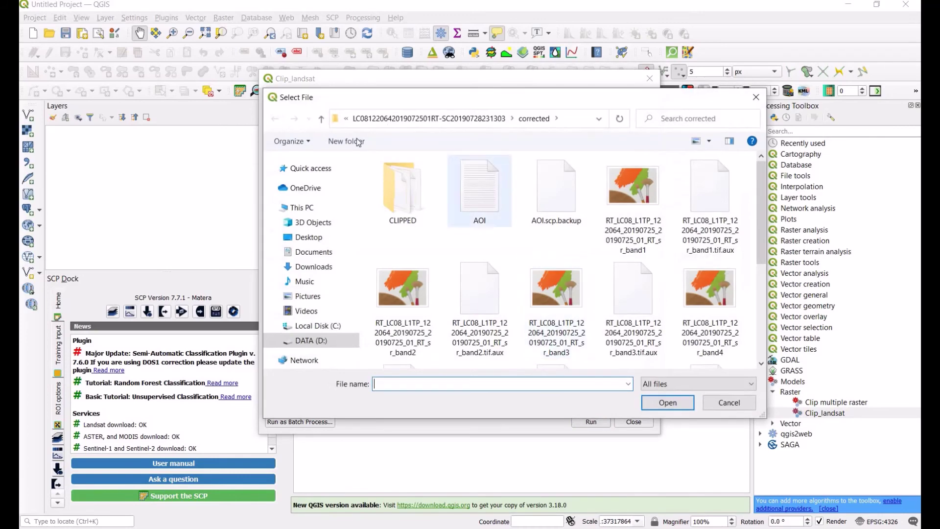
{"action": "left_click", "coordinate": [695, 141]}
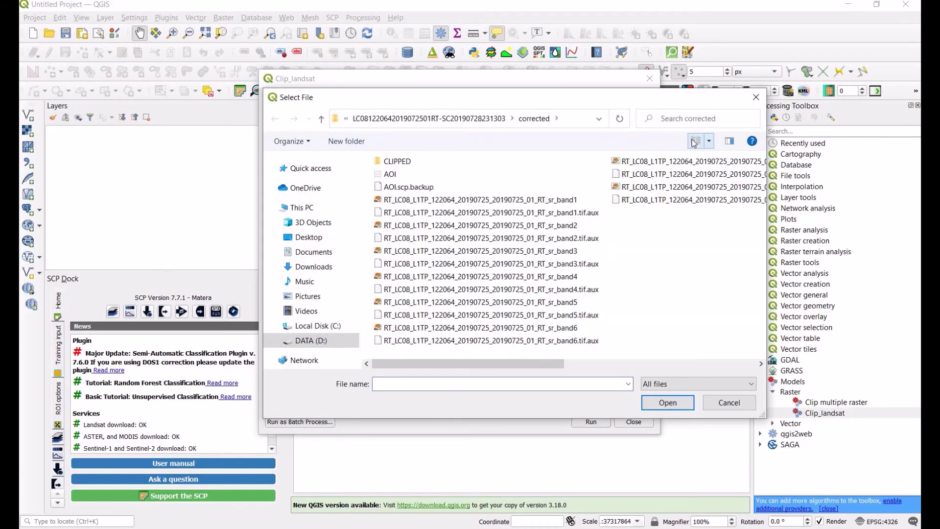
{"action": "left_click", "coordinate": [579, 252]}
{"action": "left_click", "coordinate": [662, 401]}
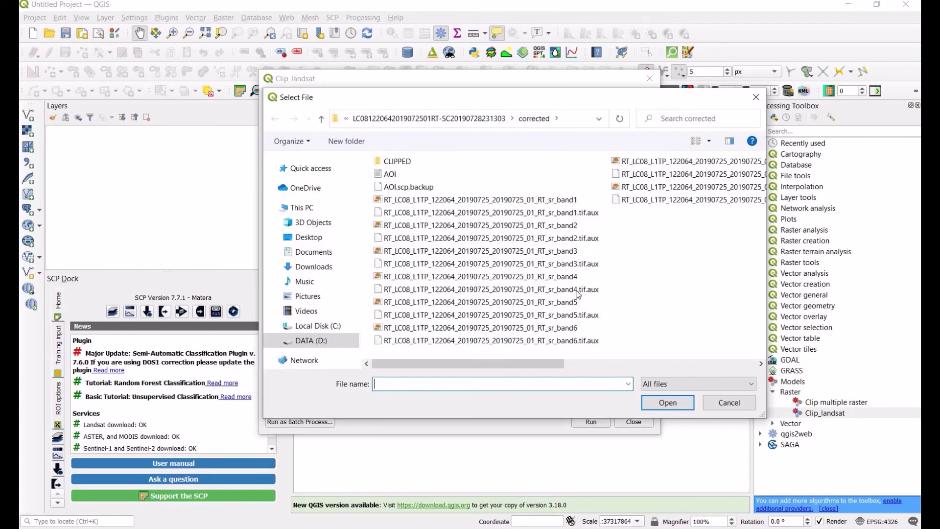
{"action": "left_click", "coordinate": [578, 276]}
{"action": "left_click", "coordinate": [662, 406]}
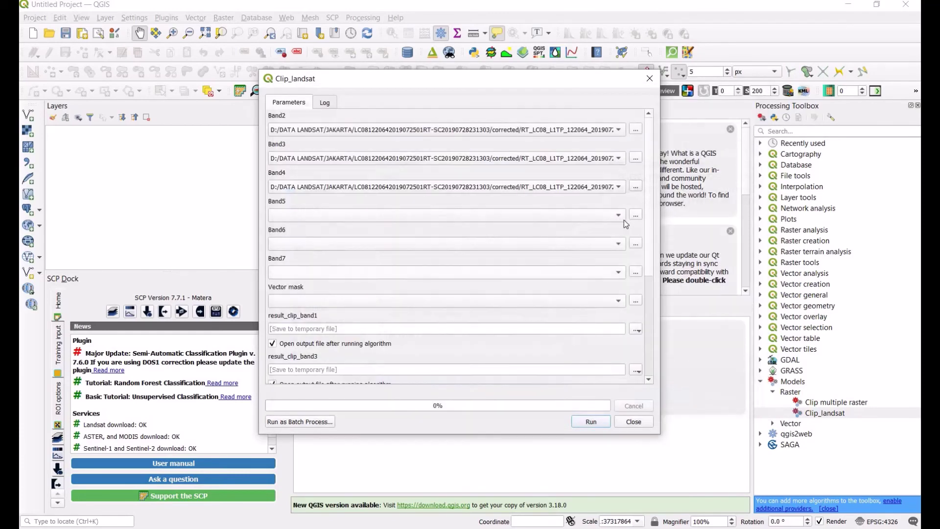
Assign the sr_band5 and sr_band6 rasters from the corrected folder to the Band5 and Band6 inputs.
{"action": "left_click", "coordinate": [635, 215]}
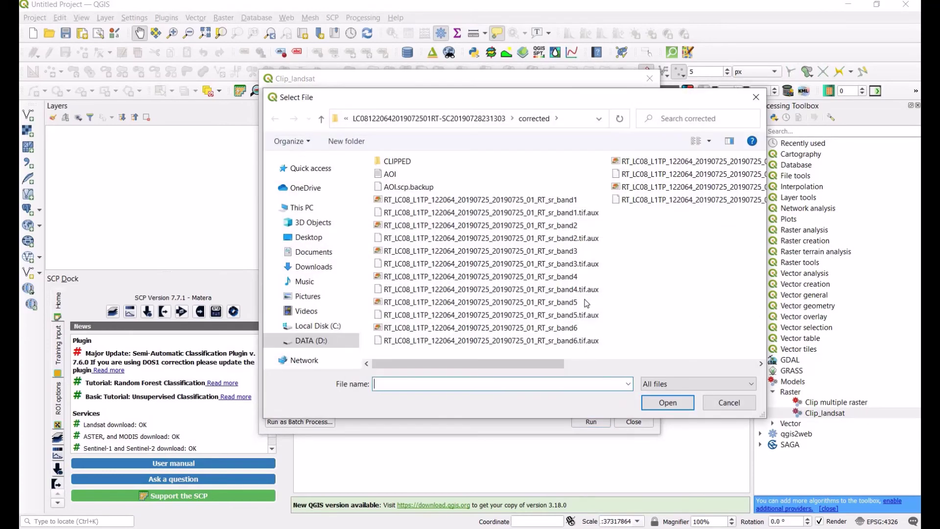
{"action": "left_click", "coordinate": [578, 302]}
{"action": "left_click", "coordinate": [656, 407]}
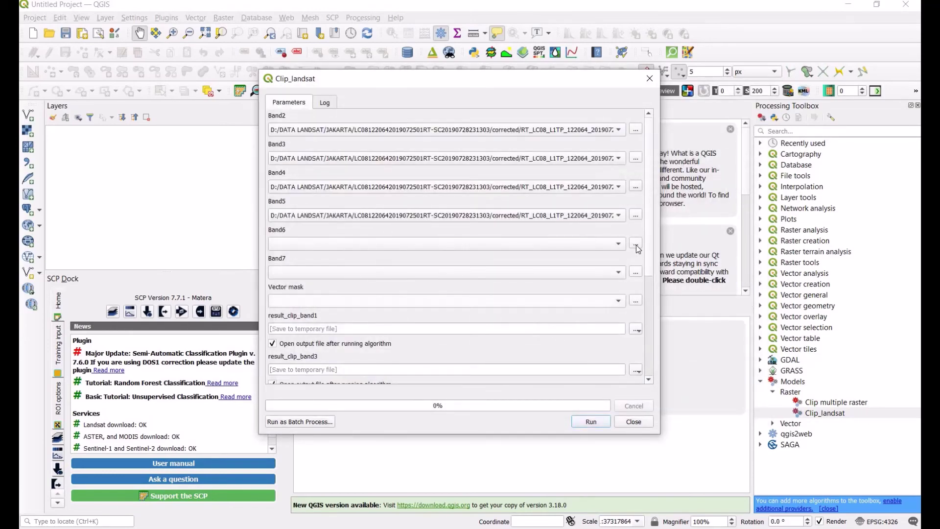
{"action": "left_click", "coordinate": [636, 244]}
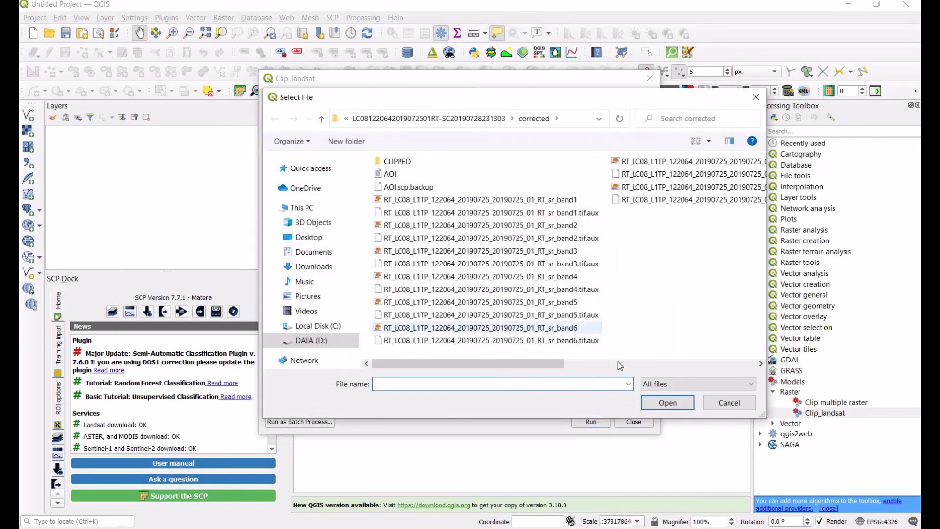
{"action": "left_click", "coordinate": [578, 327]}
{"action": "key", "text": "Return"}
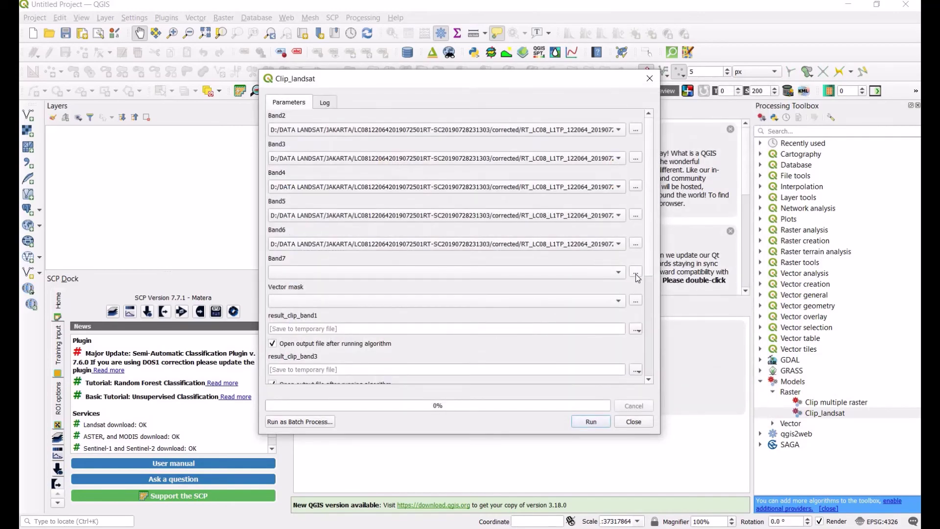
Set the Band7 input to RT_LC08_L1TP_122064_20190725_20190725_01_RT_sr_band7 from the corrected folder.
{"action": "left_click", "coordinate": [636, 272]}
{"action": "left_click", "coordinate": [637, 161]}
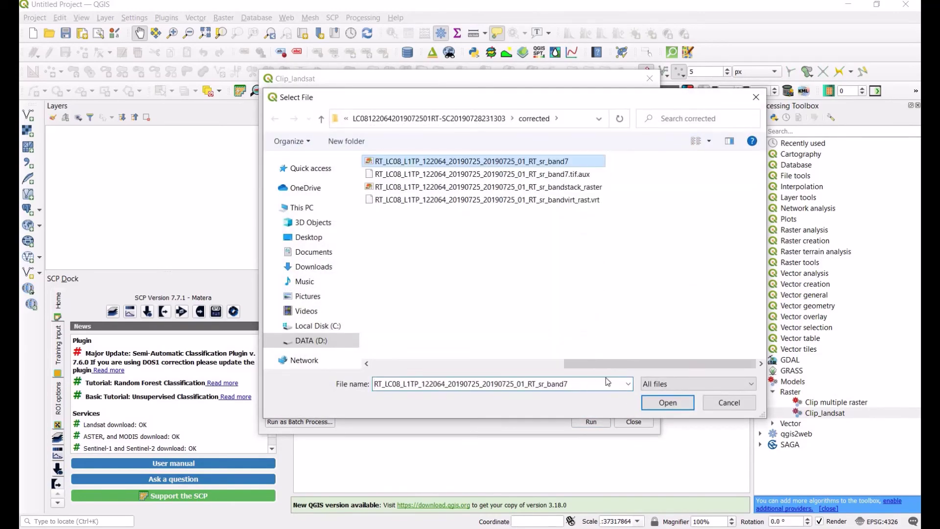
{"action": "left_click", "coordinate": [648, 402]}
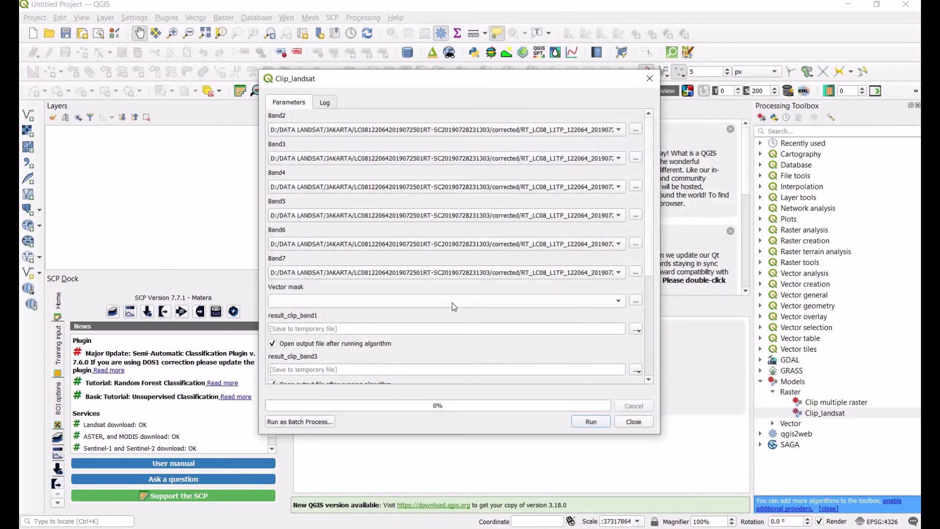
Set the Vector mask input to SouthJakarta48.prj from D:/SHP INDONESIA/DKIJakarta.
{"action": "left_click", "coordinate": [637, 301]}
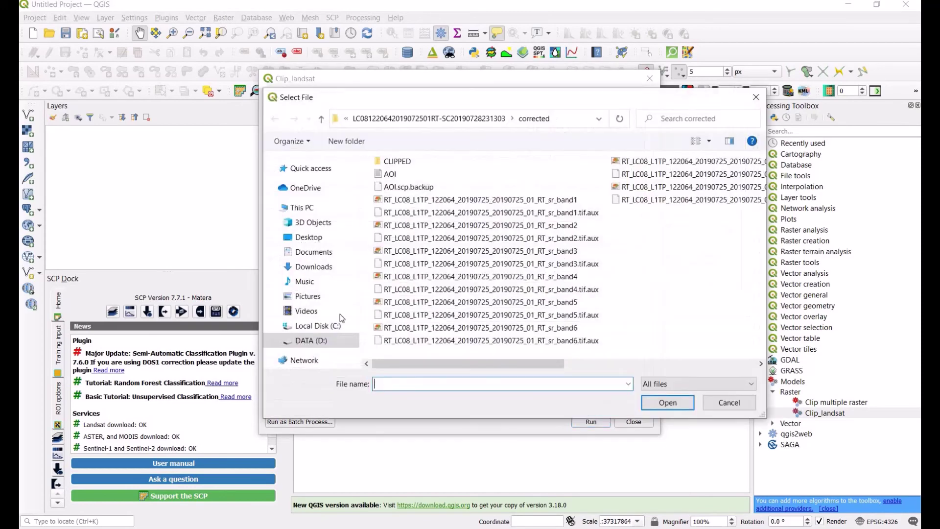
{"action": "left_click", "coordinate": [328, 342]}
{"action": "scroll", "coordinate": [433, 326], "scroll_direction": "down", "scroll_amount": 6}
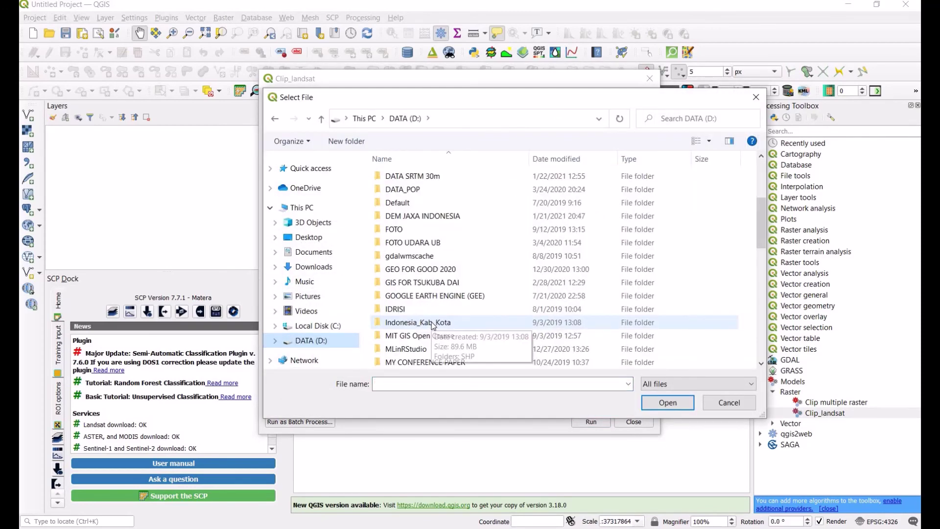
{"action": "scroll", "coordinate": [433, 326], "scroll_direction": "down", "scroll_amount": 3}
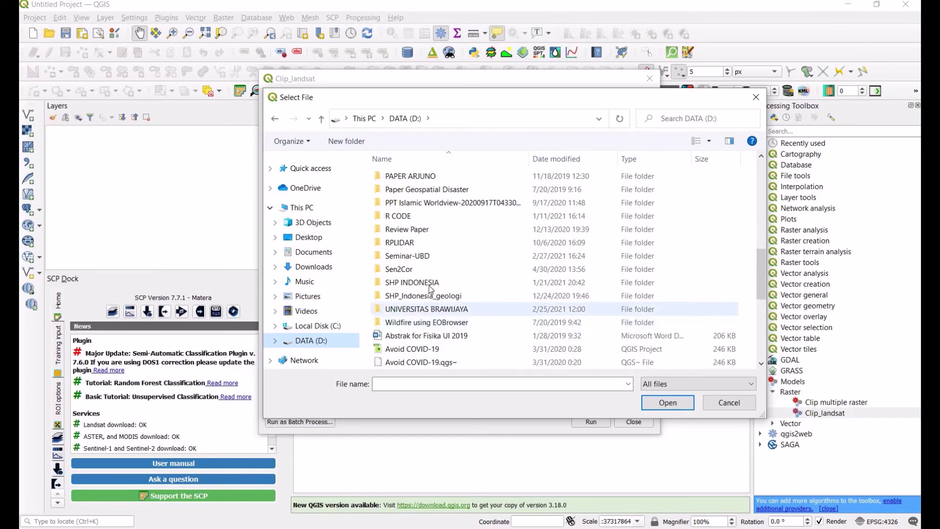
{"action": "double_click", "coordinate": [429, 282]}
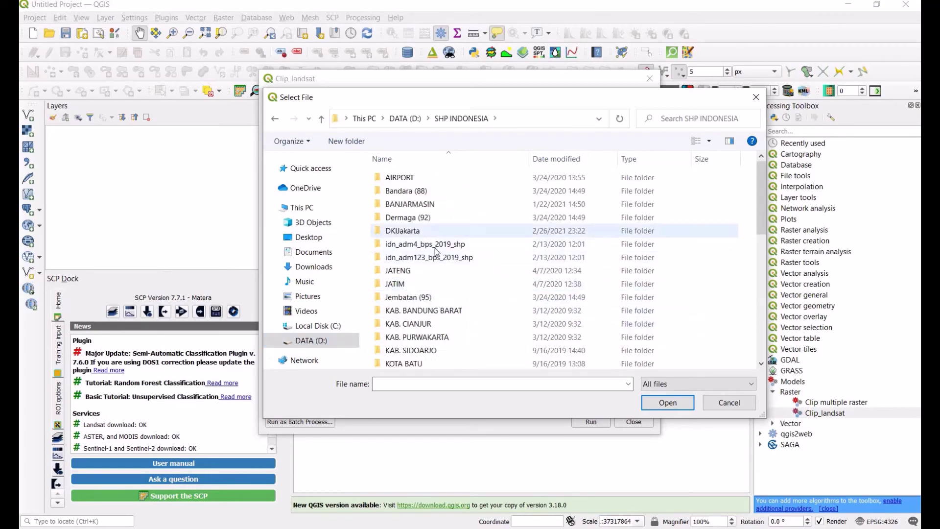
{"action": "double_click", "coordinate": [427, 233]}
{"action": "scroll", "coordinate": [463, 331], "scroll_direction": "down", "scroll_amount": 2}
{"action": "left_click", "coordinate": [465, 336]}
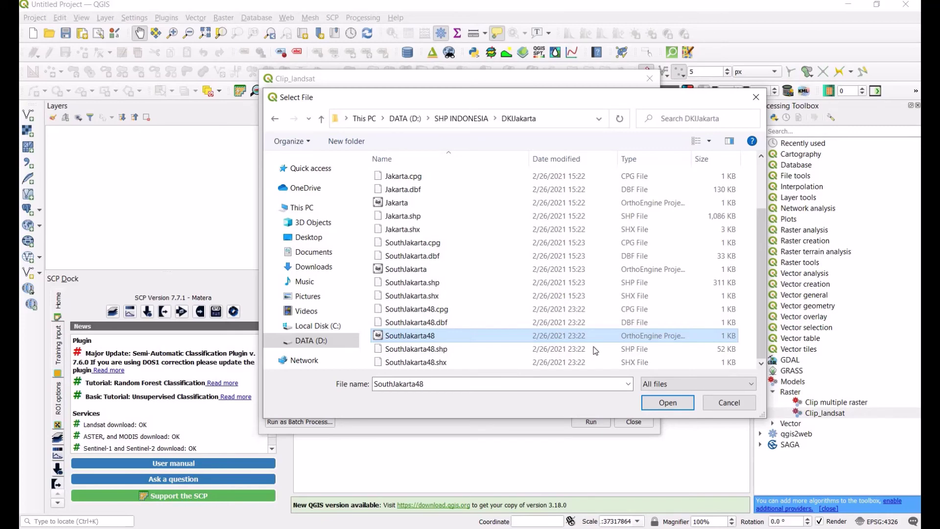
{"action": "key", "text": "Tab"}
{"action": "key", "text": "Return"}
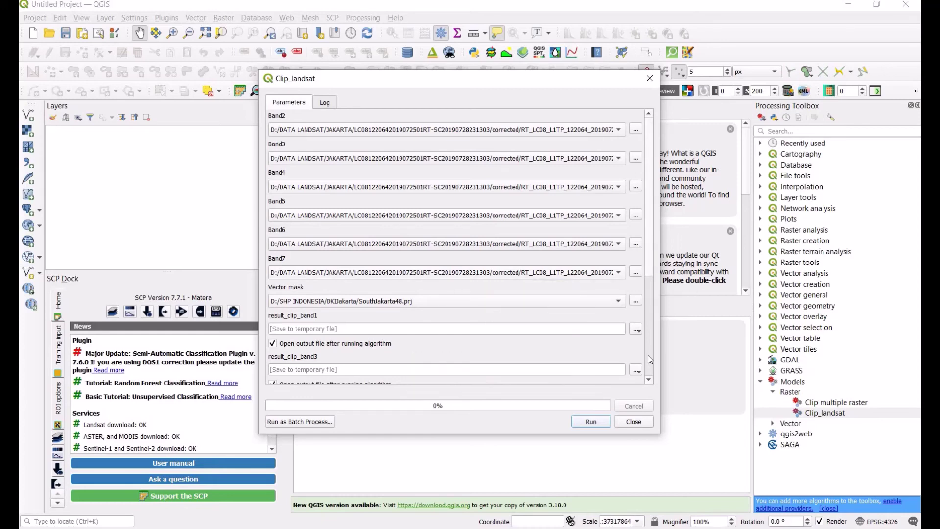
Review the temporary-file output settings and try to run the Clip_landsat model with the SouthJakarta48.prj mask.
{"action": "scroll", "coordinate": [648, 355], "scroll_direction": "down", "scroll_amount": 6}
{"action": "scroll", "coordinate": [637, 351], "scroll_direction": "up", "scroll_amount": 6}
{"action": "scroll", "coordinate": [637, 351], "scroll_direction": "down", "scroll_amount": 6}
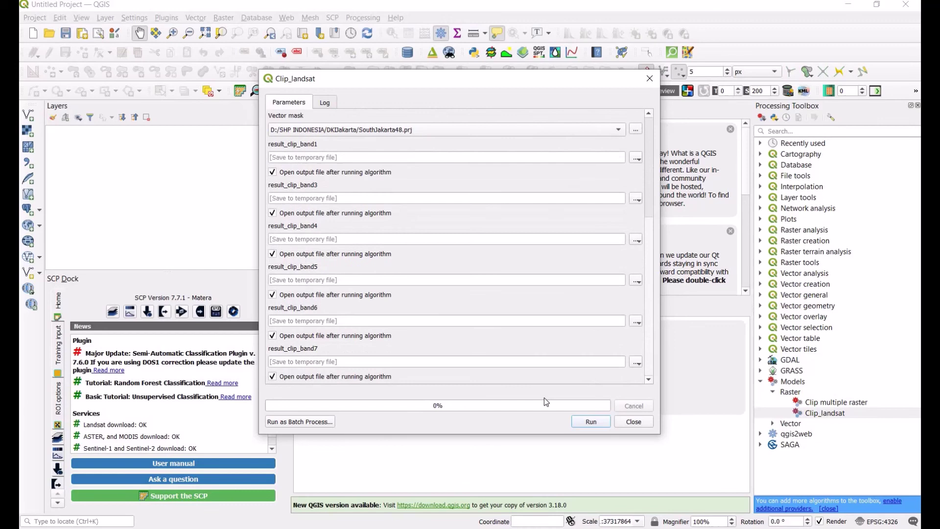
{"action": "left_click", "coordinate": [591, 422]}
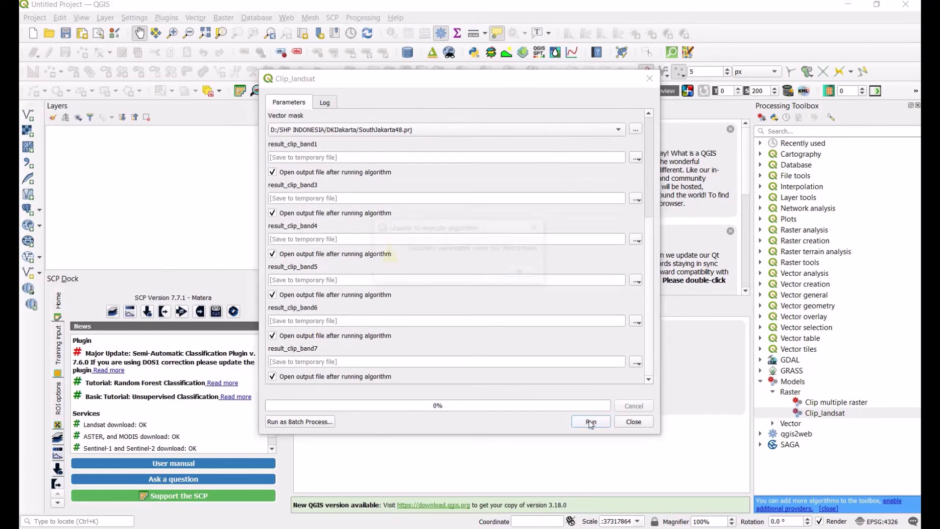
{"action": "left_click", "coordinate": [527, 272]}
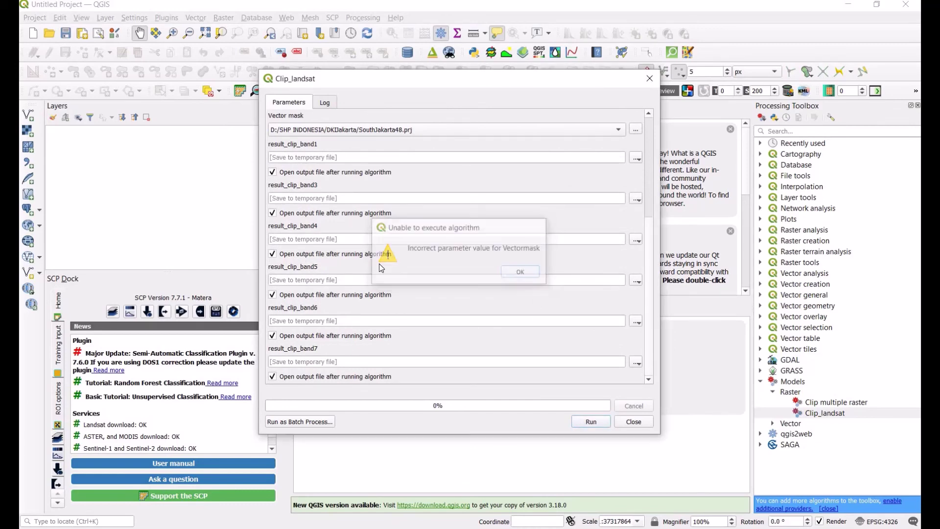
Replace the Vector mask input with the SouthJakarta48.shp shapefile from the DKIJakarta folder.
{"action": "scroll", "coordinate": [380, 261], "scroll_direction": "up", "scroll_amount": 1}
{"action": "scroll", "coordinate": [380, 265], "scroll_direction": "up", "scroll_amount": 1}
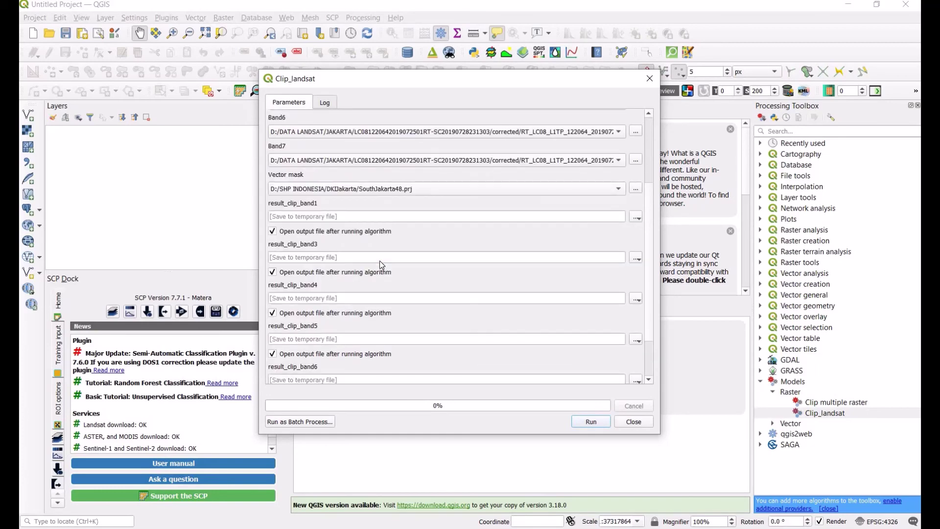
{"action": "left_click", "coordinate": [635, 188]}
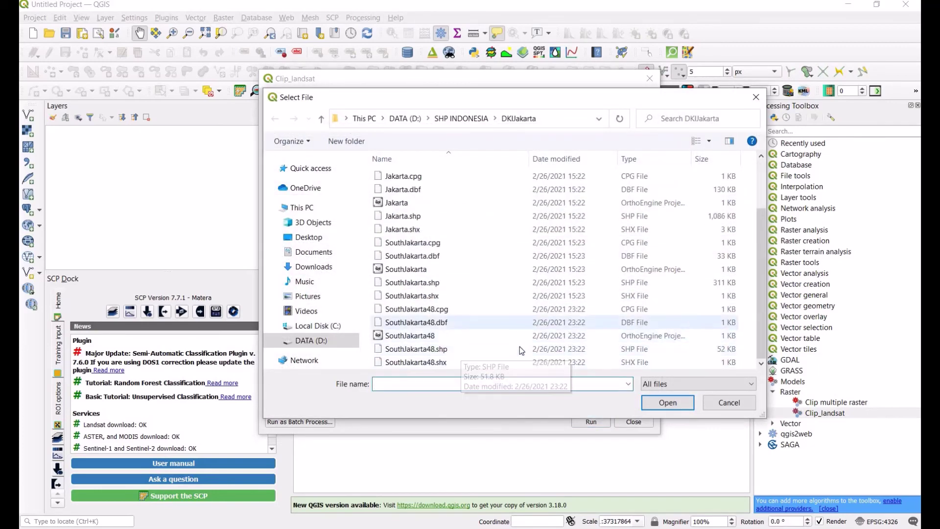
{"action": "left_click", "coordinate": [441, 348]}
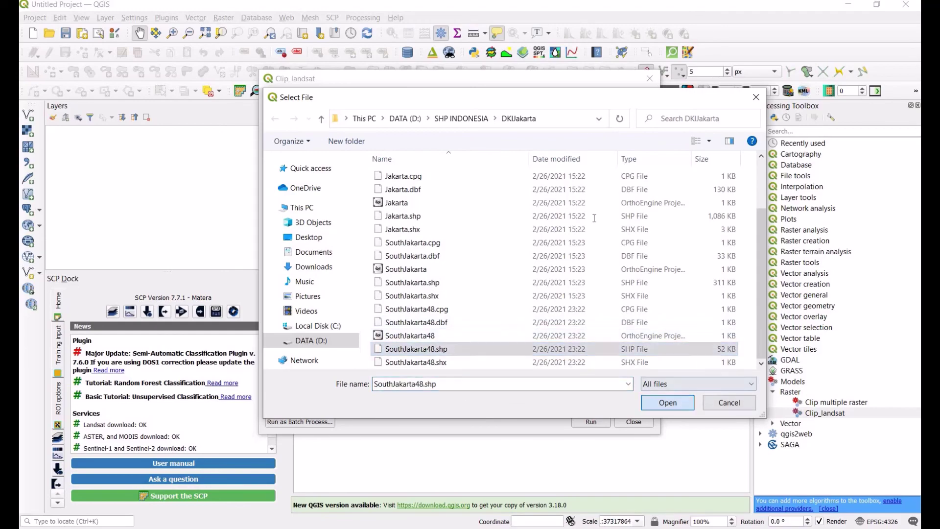
{"action": "left_click", "coordinate": [668, 403]}
Run the Clip_landsat model, close its dialog and collapse all entries in the layer list.
{"action": "left_click", "coordinate": [589, 422]}
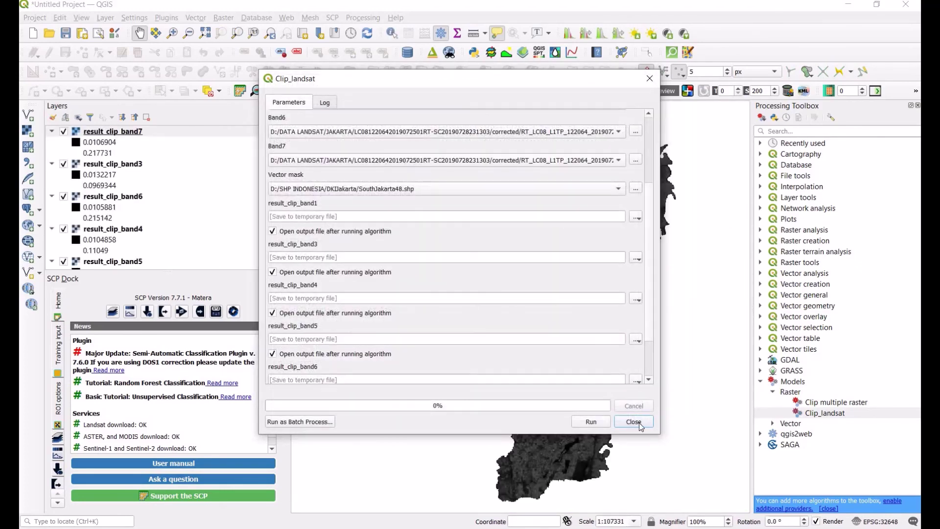
{"action": "left_click", "coordinate": [638, 422]}
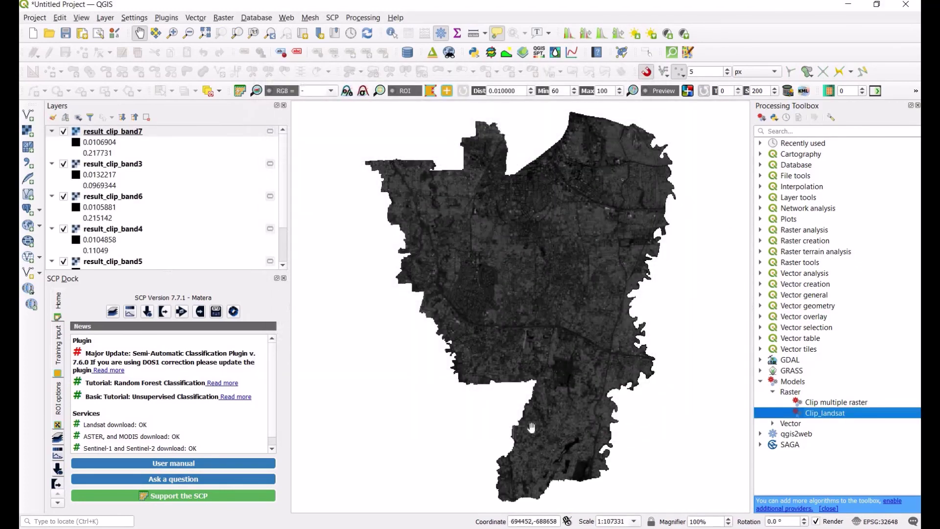
{"action": "left_click", "coordinate": [136, 118]}
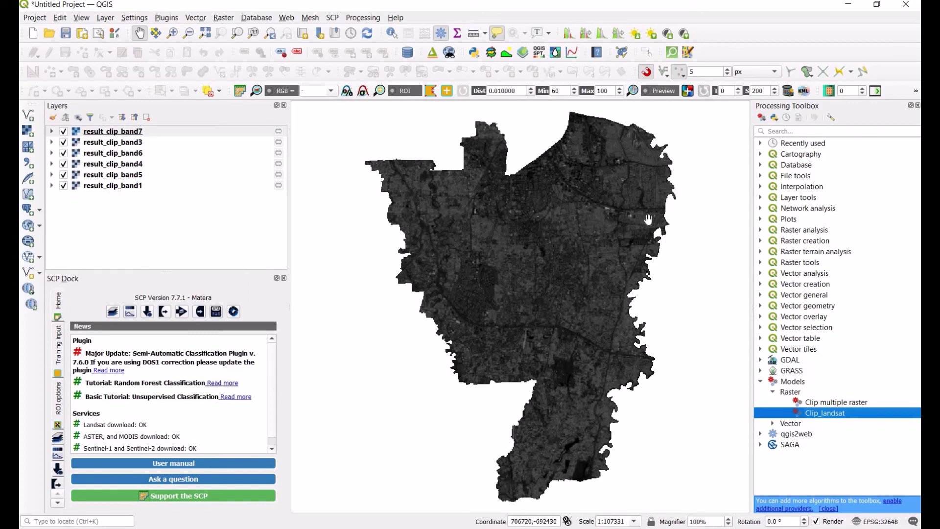
Open Earthquake_hexdensity.model3 in the graphical modeler, examine its workflow and close the designer.
{"action": "left_click", "coordinate": [364, 19]}
{"action": "left_click", "coordinate": [372, 44]}
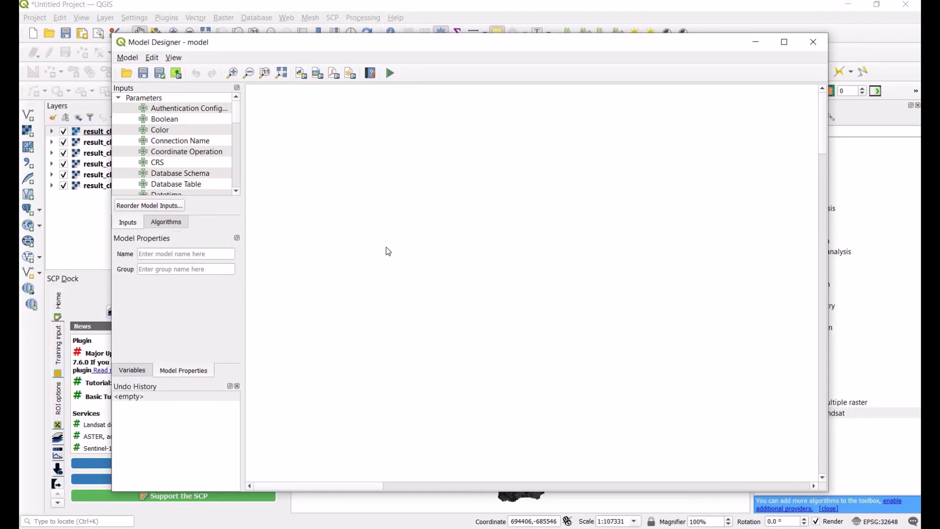
{"action": "left_click", "coordinate": [128, 74]}
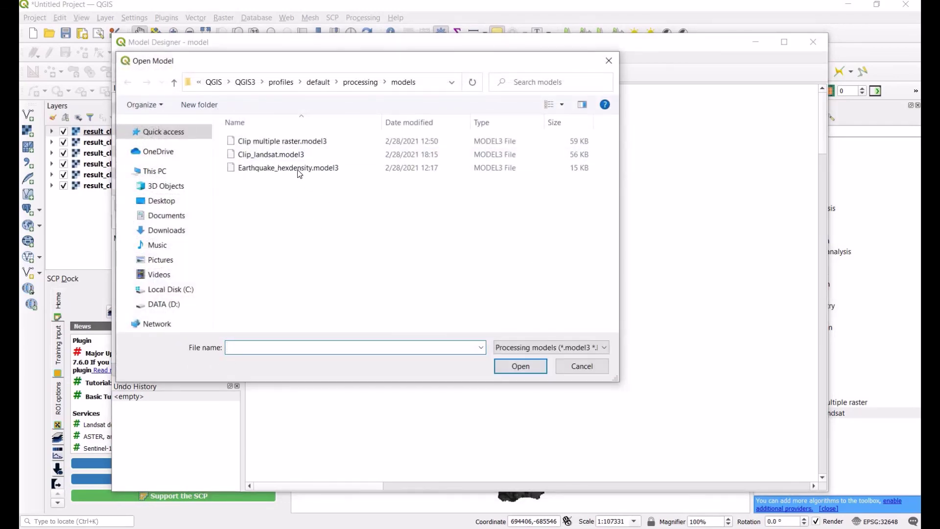
{"action": "left_click", "coordinate": [297, 170]}
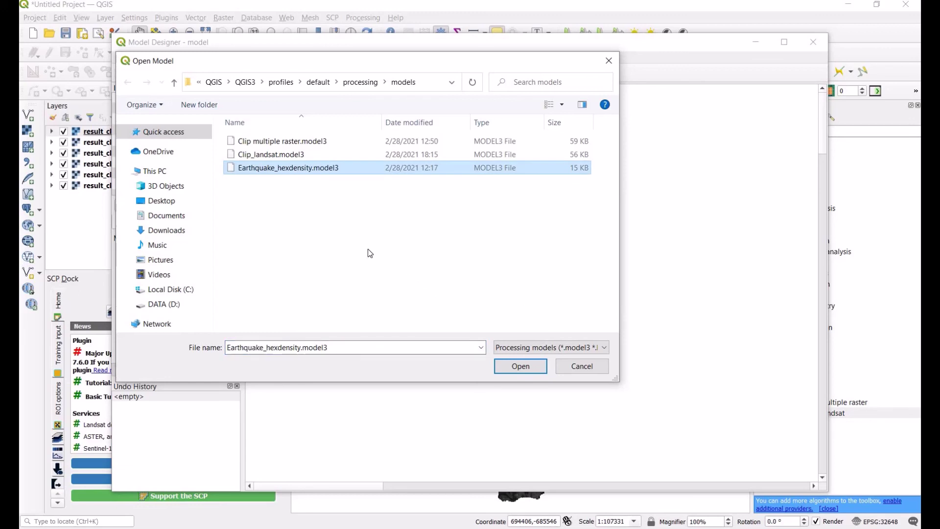
{"action": "left_click", "coordinate": [520, 368]}
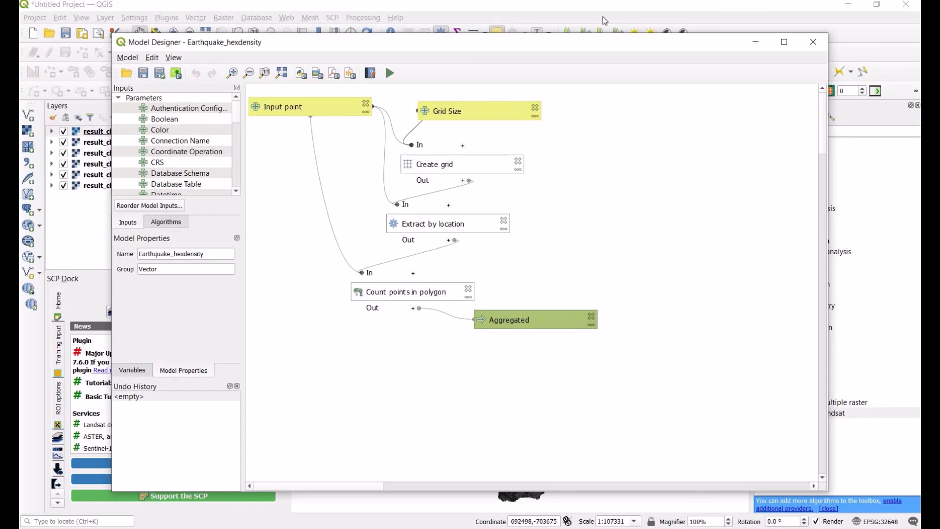
{"action": "left_click", "coordinate": [811, 44]}
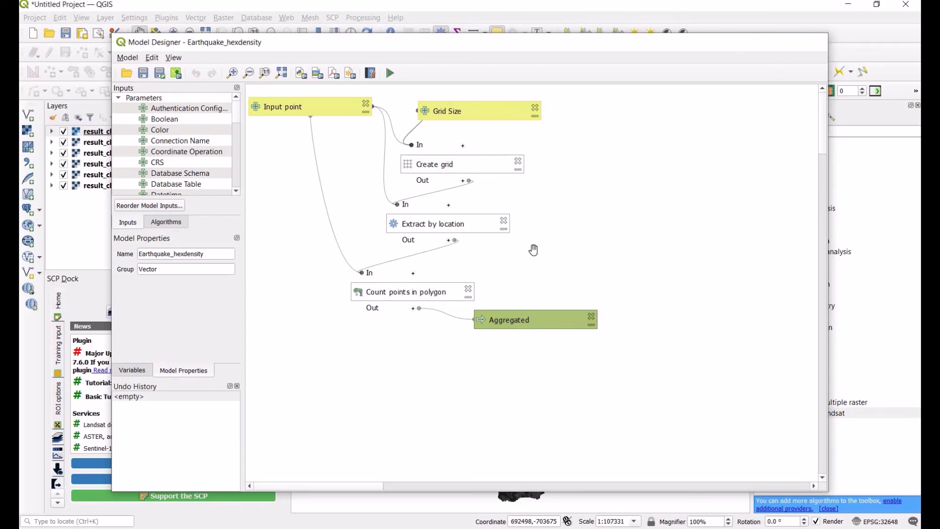